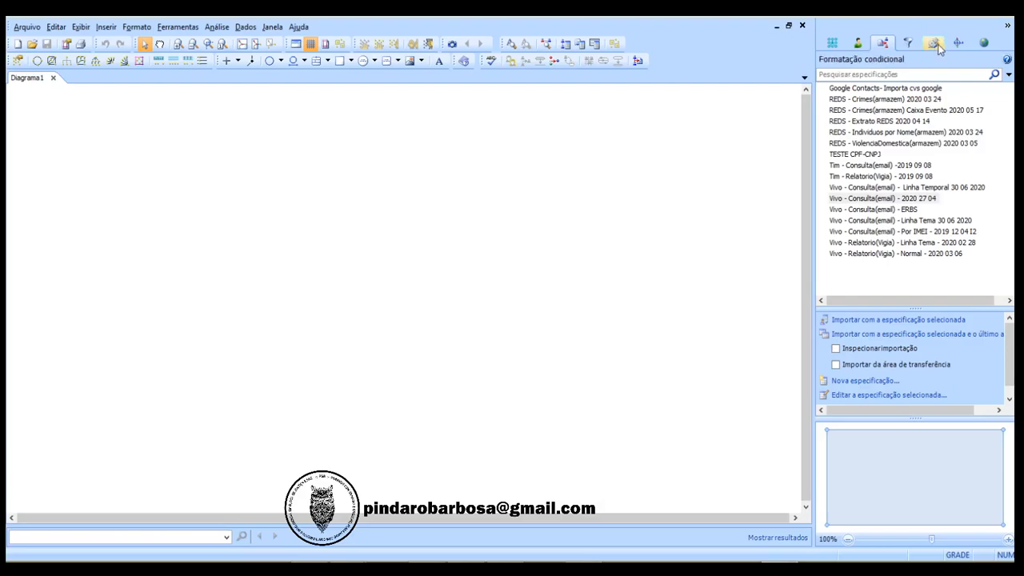
Step: Import VIVO_consulta_XXXXXXXXXX_idXXXXXX_1247.xls with the "Vivo - Consulta(email) - 2020 27 04" specification and add its rows to the diagram
double_click(897, 198)
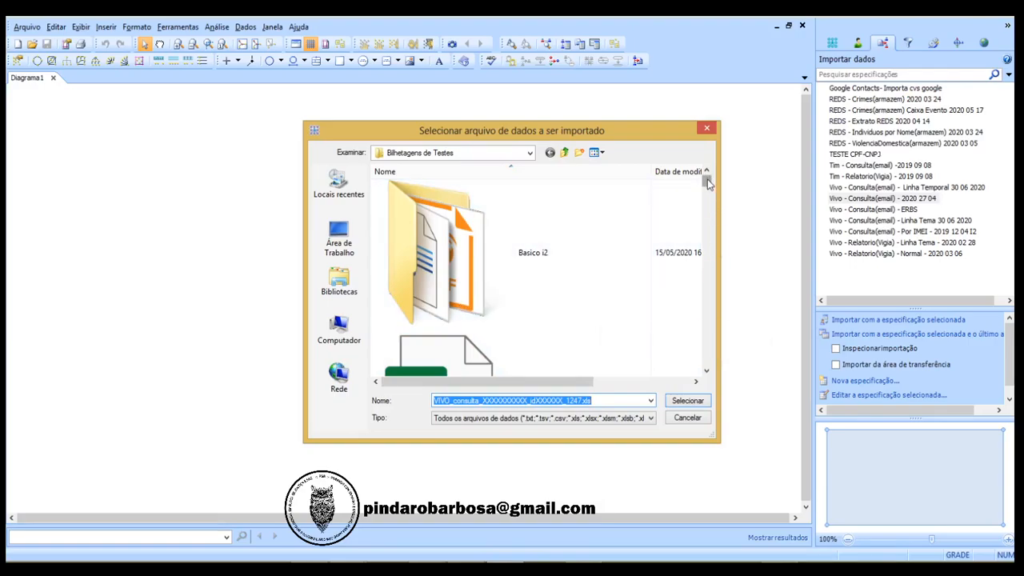
drag(707, 182, 715, 396)
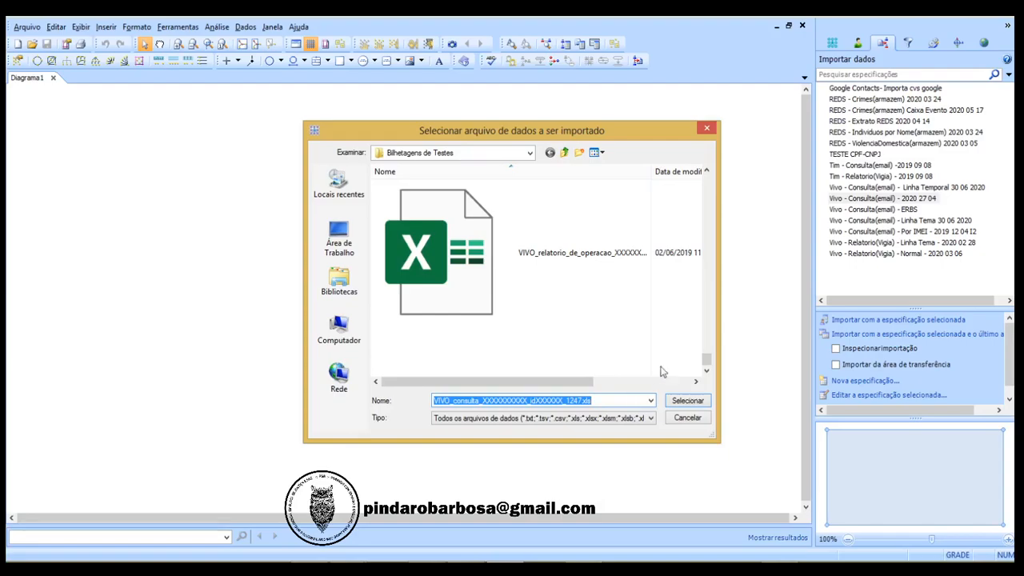
click(678, 401)
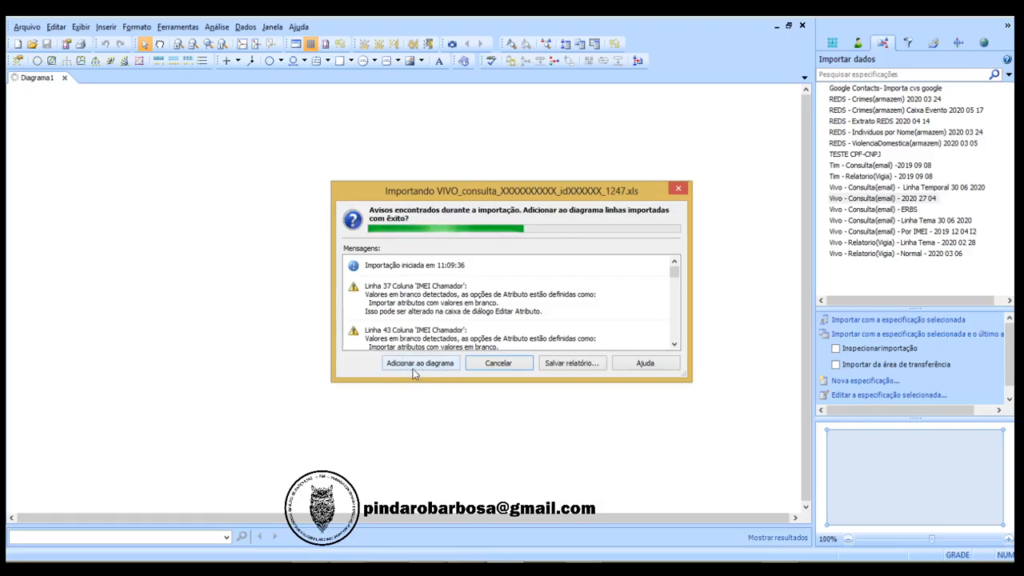
click(413, 364)
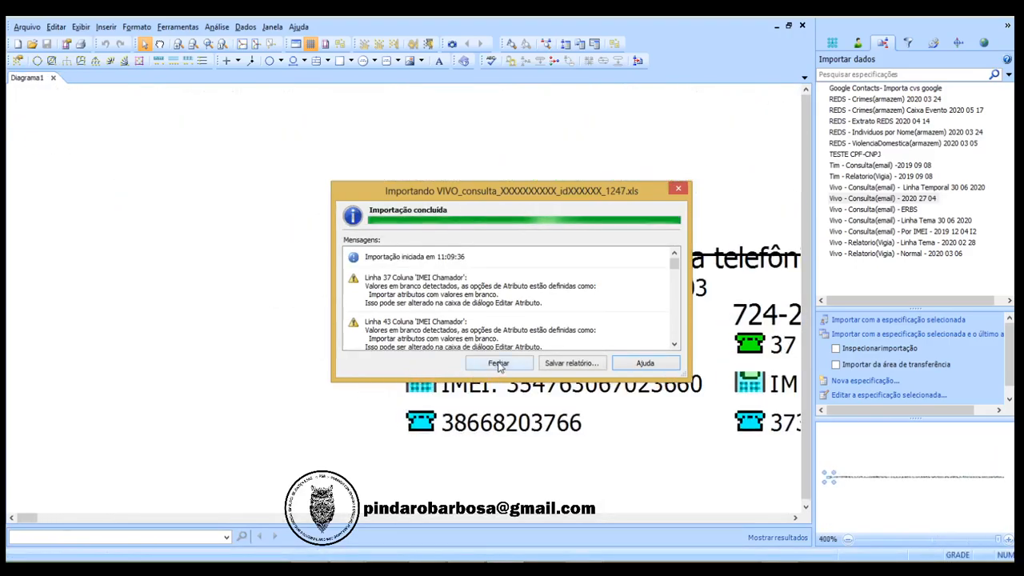
click(498, 364)
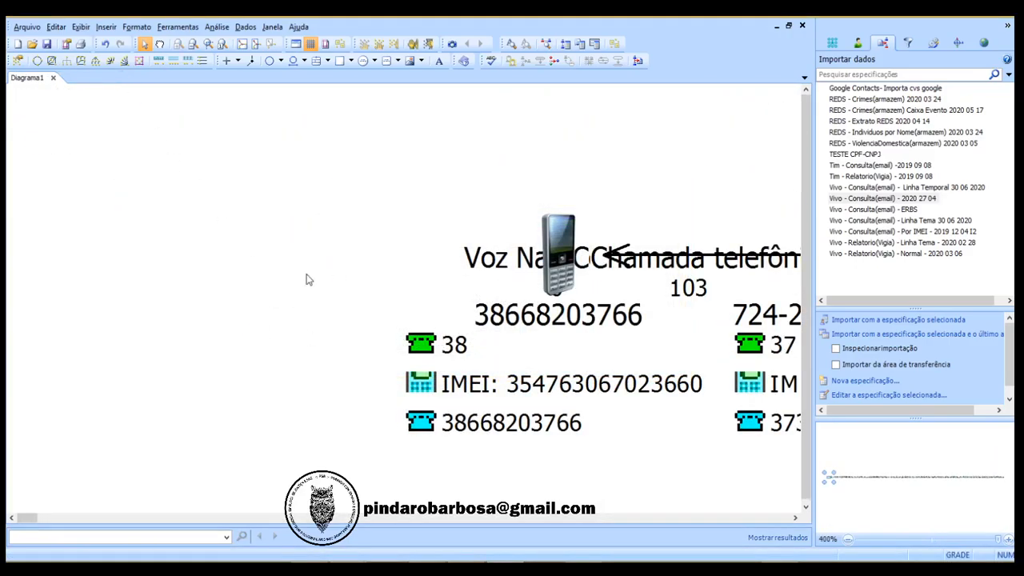
Step: Rearrange the whole imported call diagram with the compact peacock layout
click(110, 61)
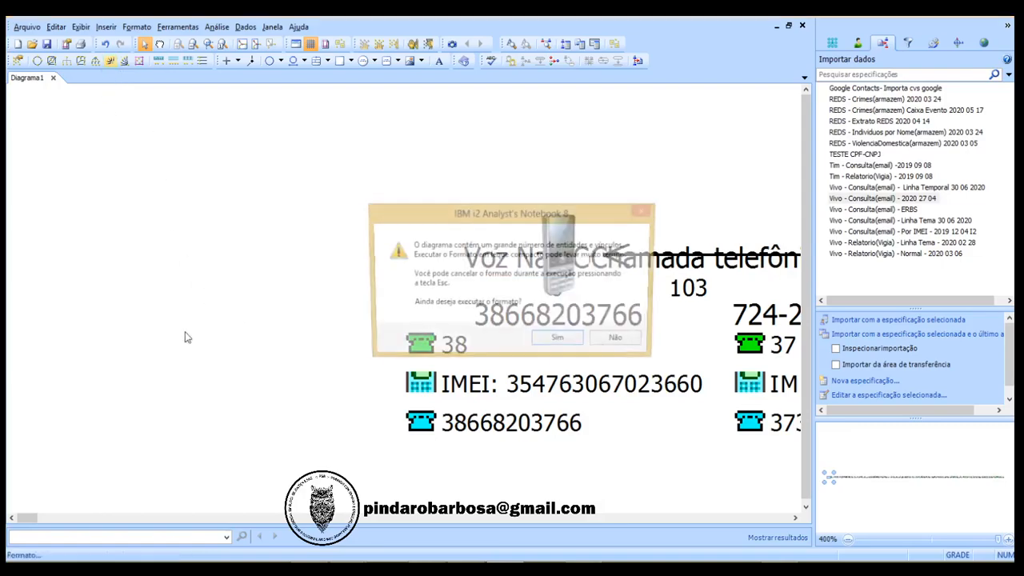
click(559, 341)
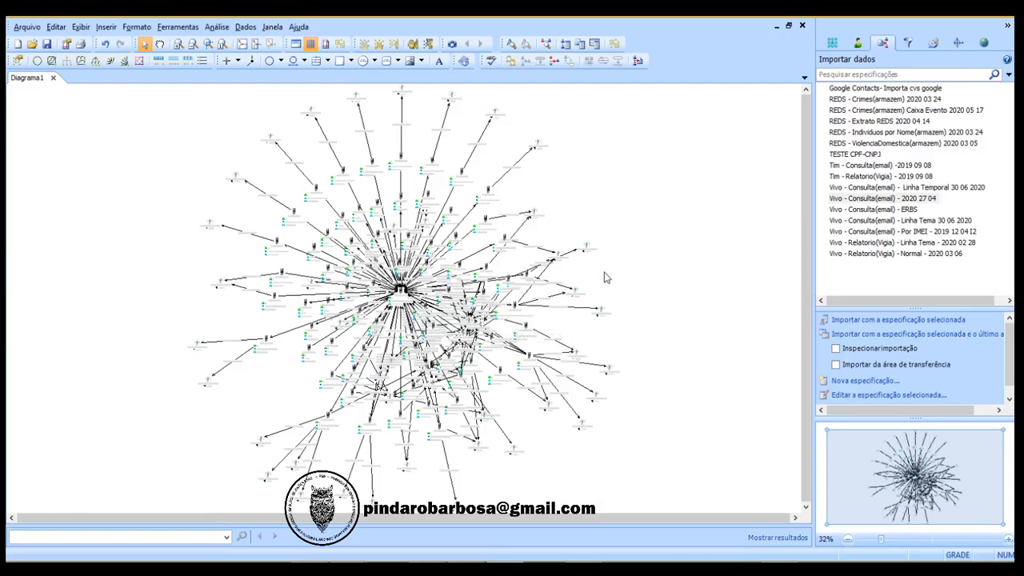
scroll(604, 268, up, 5)
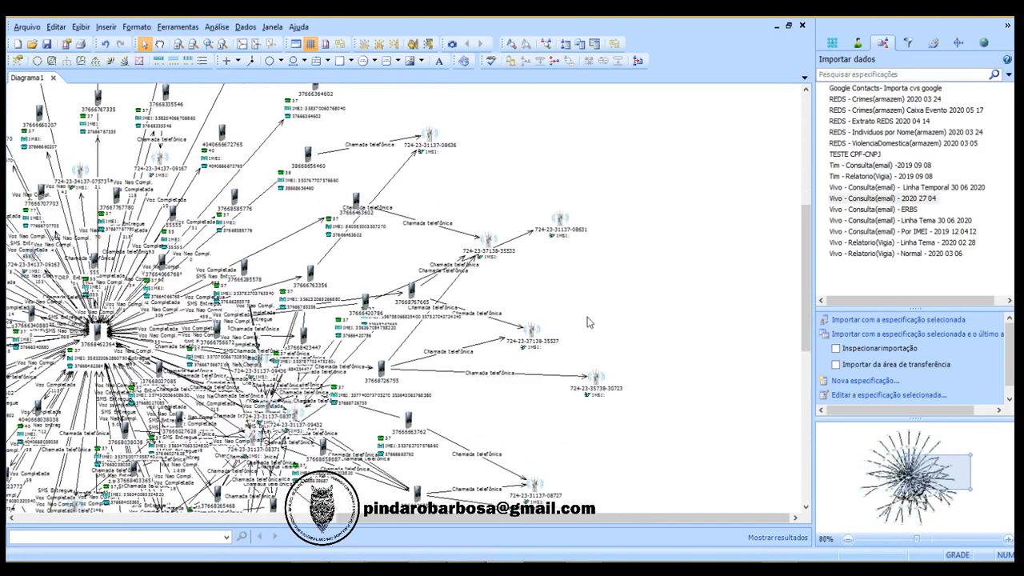
scroll(588, 322, up, 2)
click(510, 345)
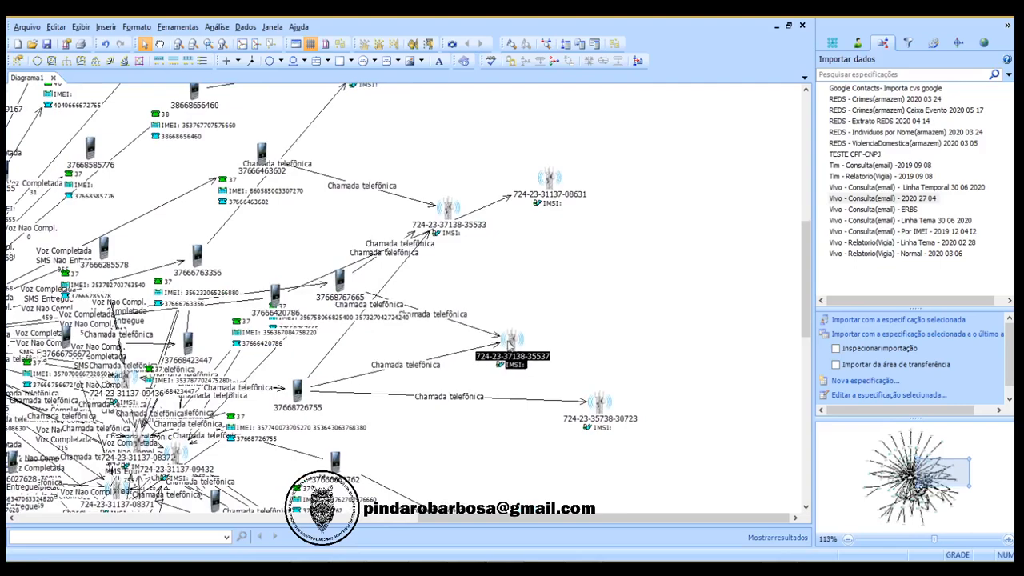
scroll(310, 347, down, 1)
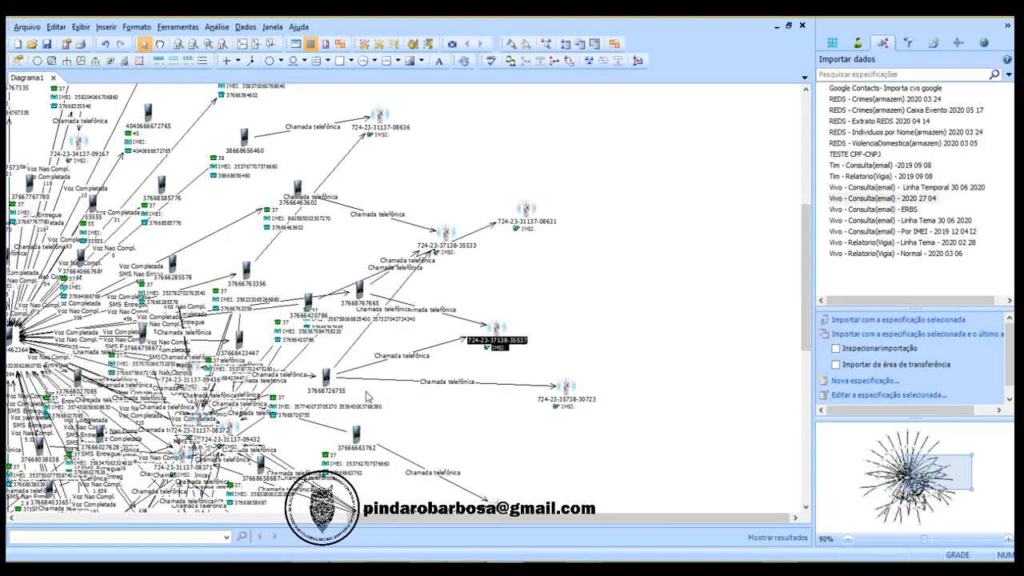
scroll(352, 336, down, 1)
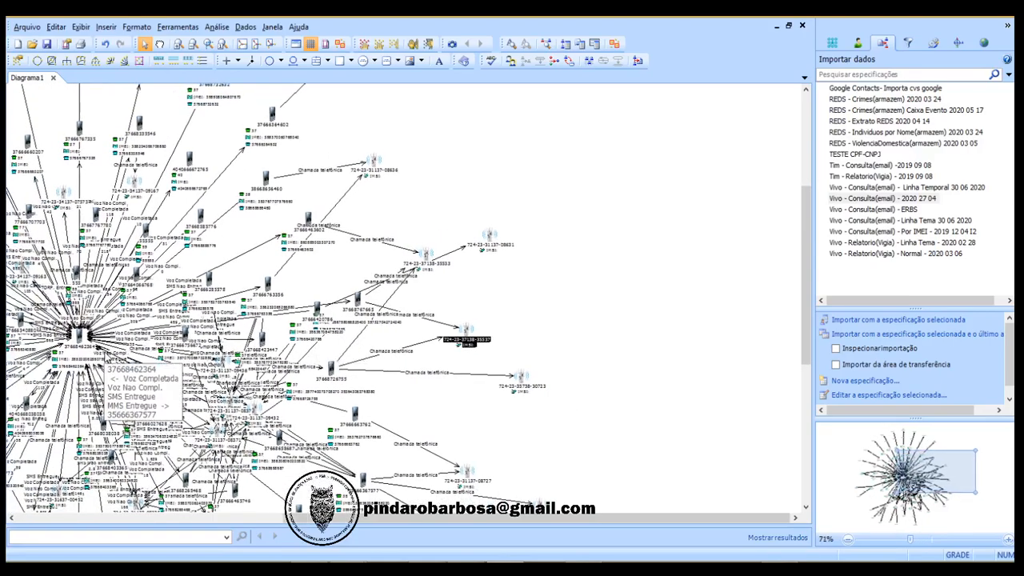
scroll(112, 352, up, 1)
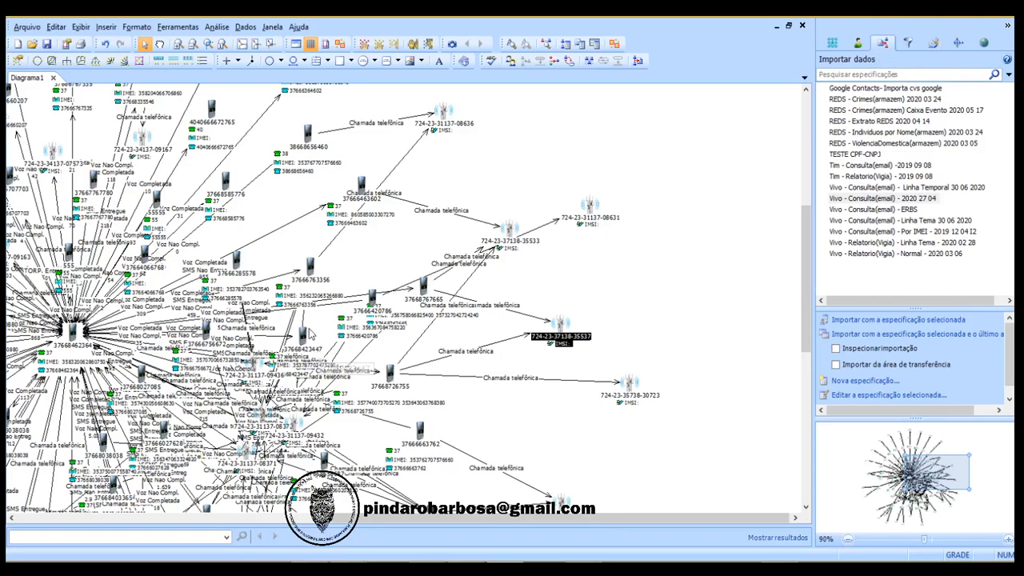
Step: Shift one phone icon linked to the central phone slightly outward, and view its properties without changing them
drag(238, 260, 265, 261)
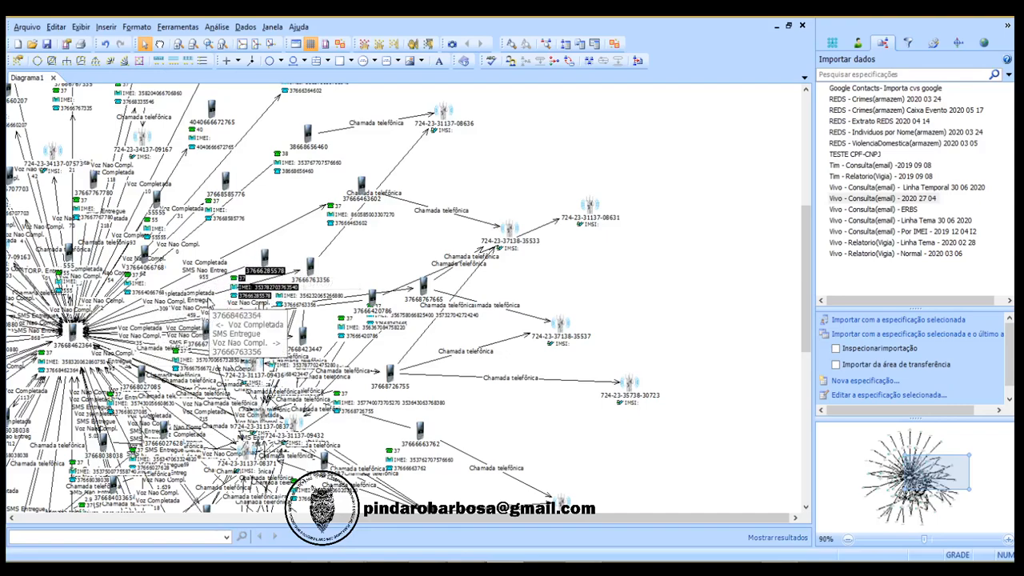
click(74, 339)
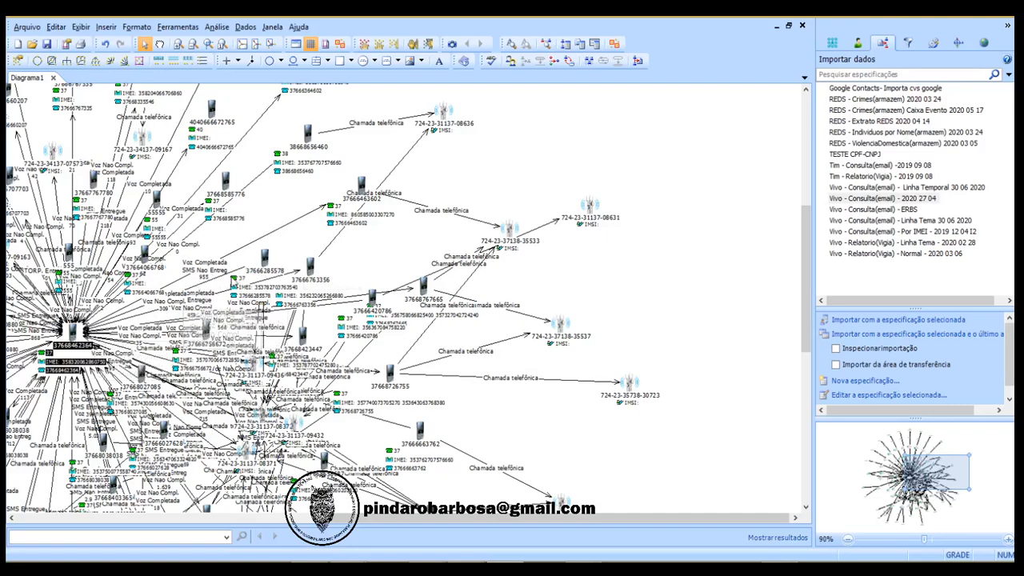
click(272, 270)
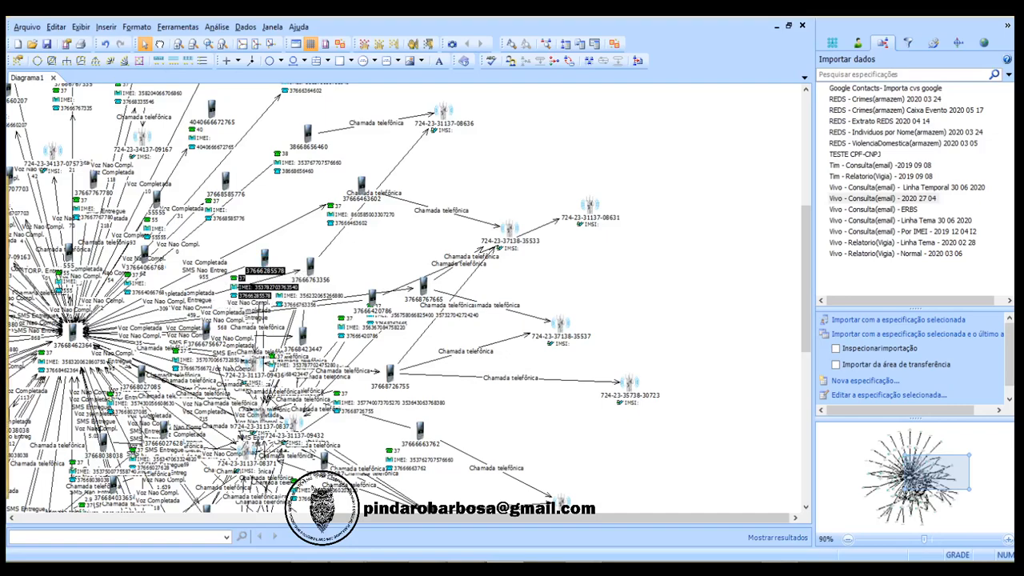
double_click(270, 269)
drag(370, 186, 511, 167)
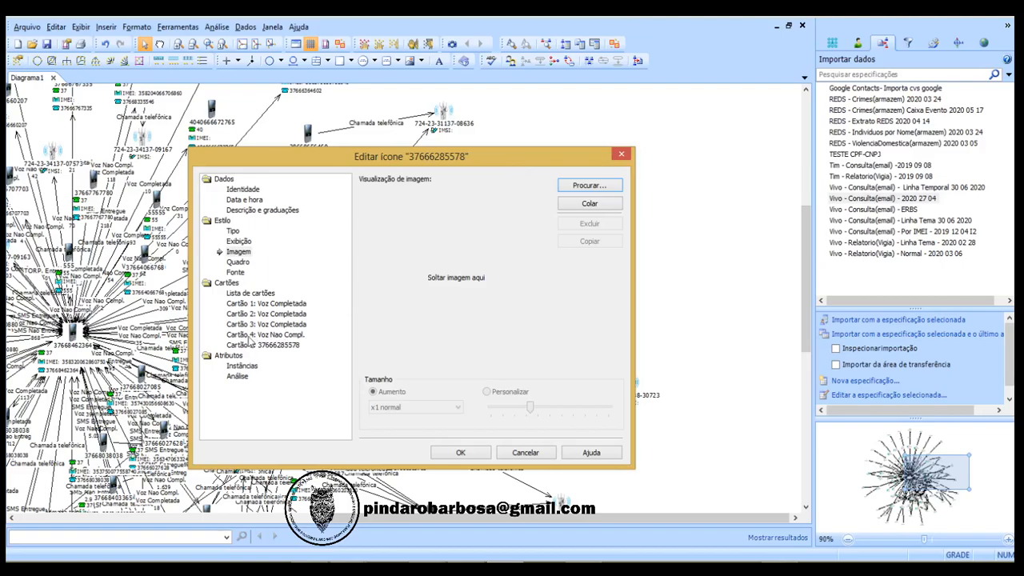
click(527, 454)
Step: Open the central phone's properties and read the descriptions of Cartão 1247 and Cartão 1234
click(77, 338)
double_click(76, 336)
drag(0, 160, 502, 164)
drag(382, 196, 383, 428)
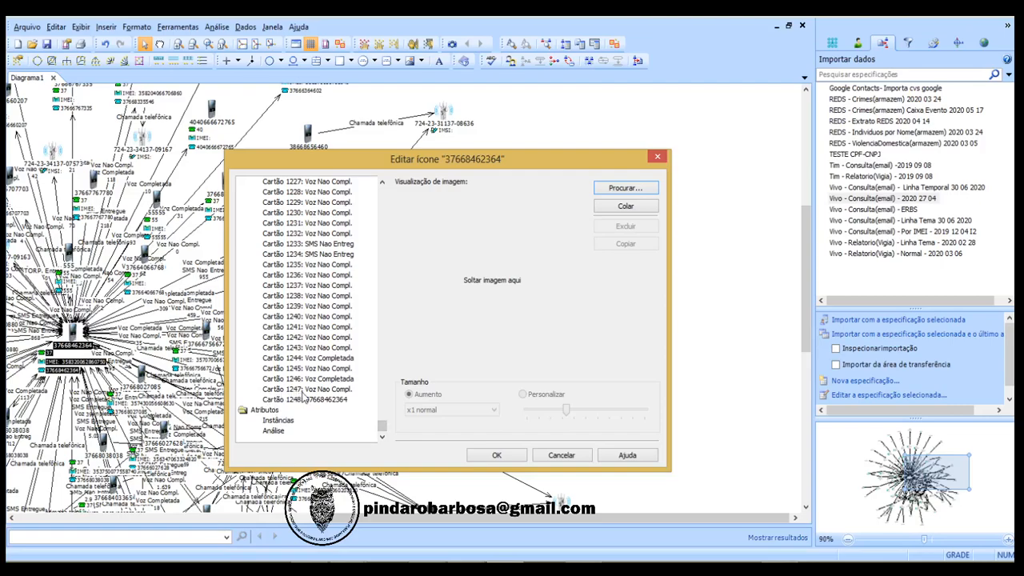
click(312, 389)
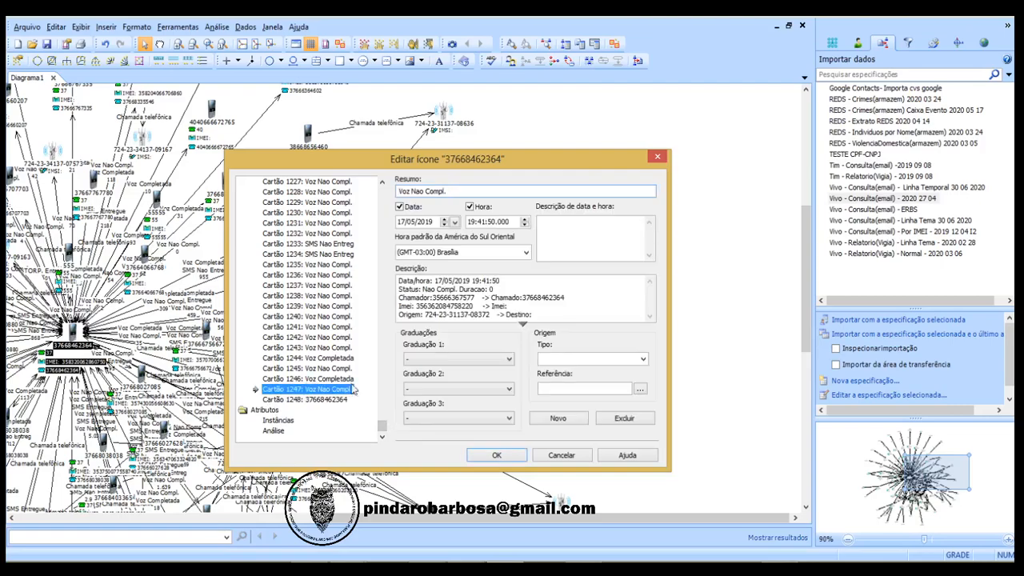
click(496, 290)
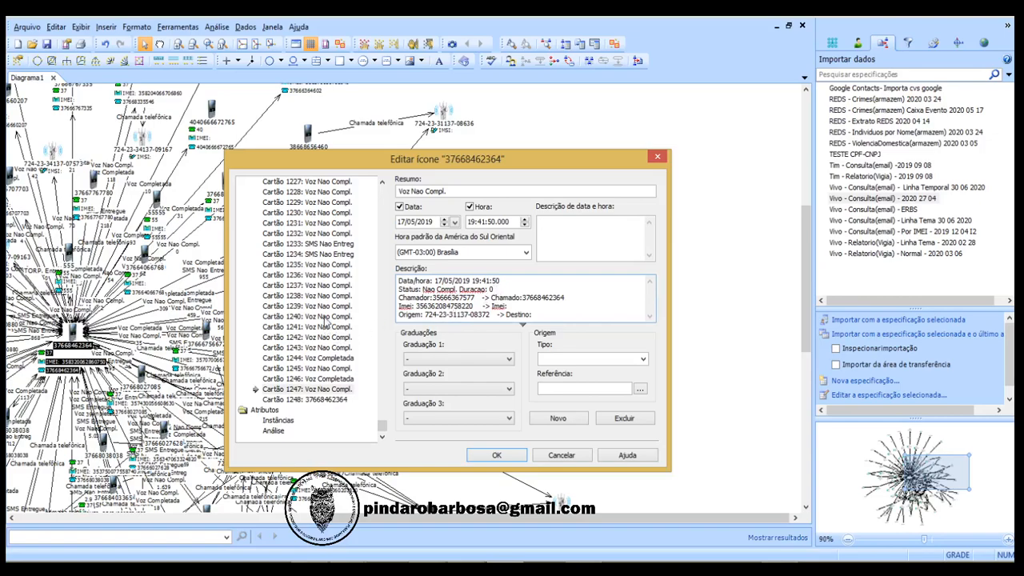
click(304, 254)
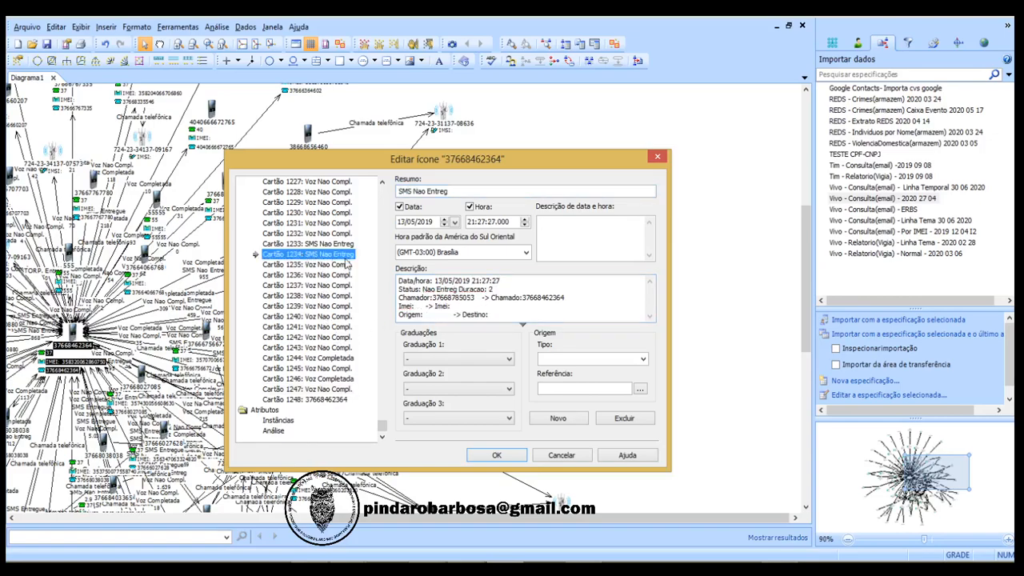
Step: Review the central phone's card list sorted by newest date and by summary, closing its properties without saving
drag(382, 428, 381, 189)
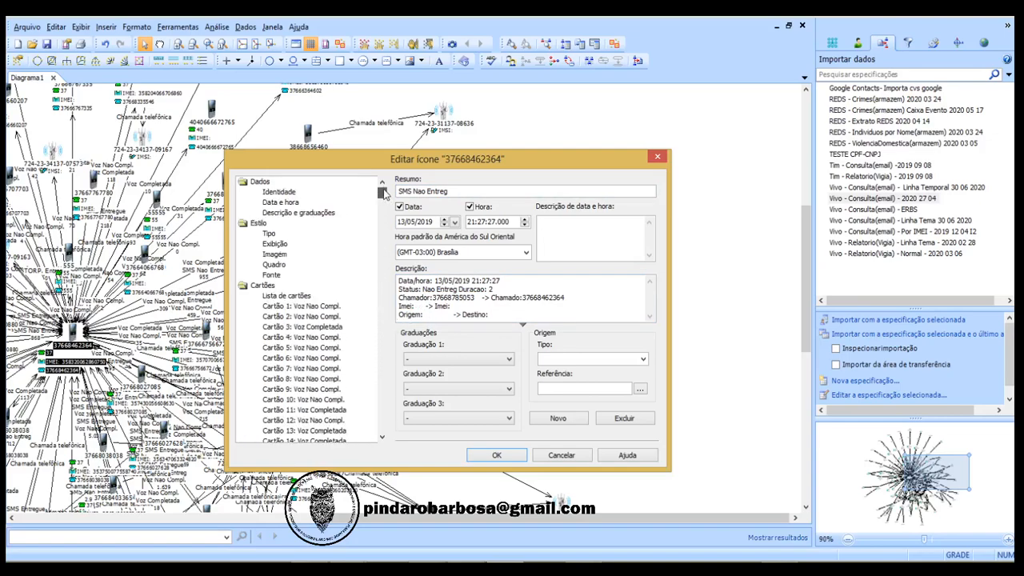
click(285, 297)
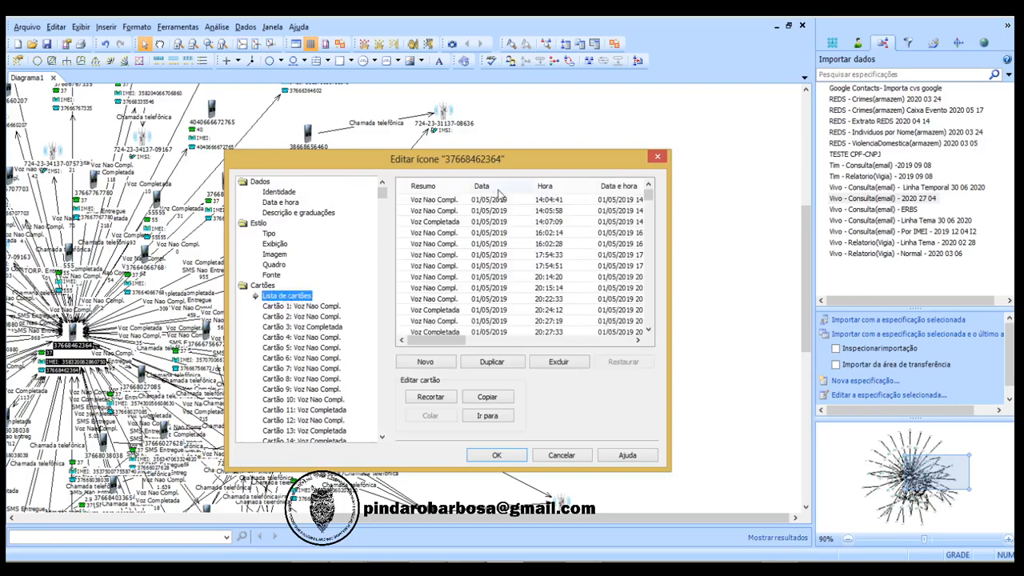
click(509, 189)
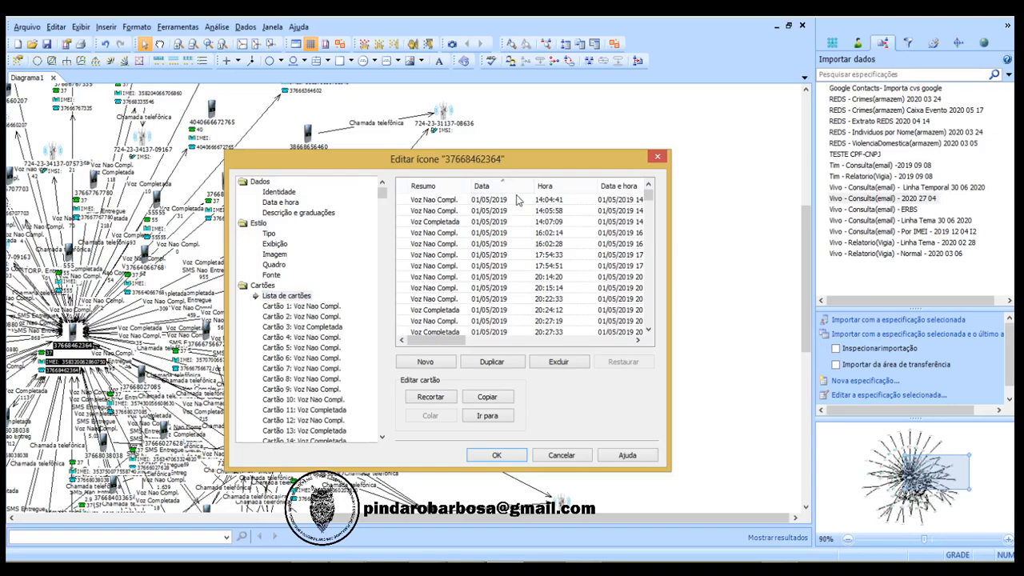
click(518, 188)
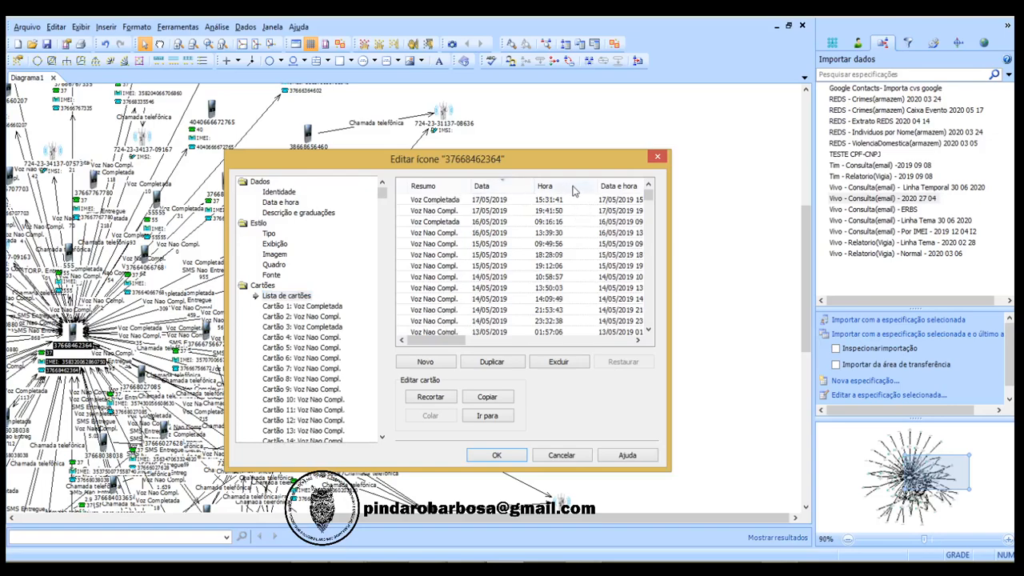
drag(437, 342, 457, 342)
click(436, 187)
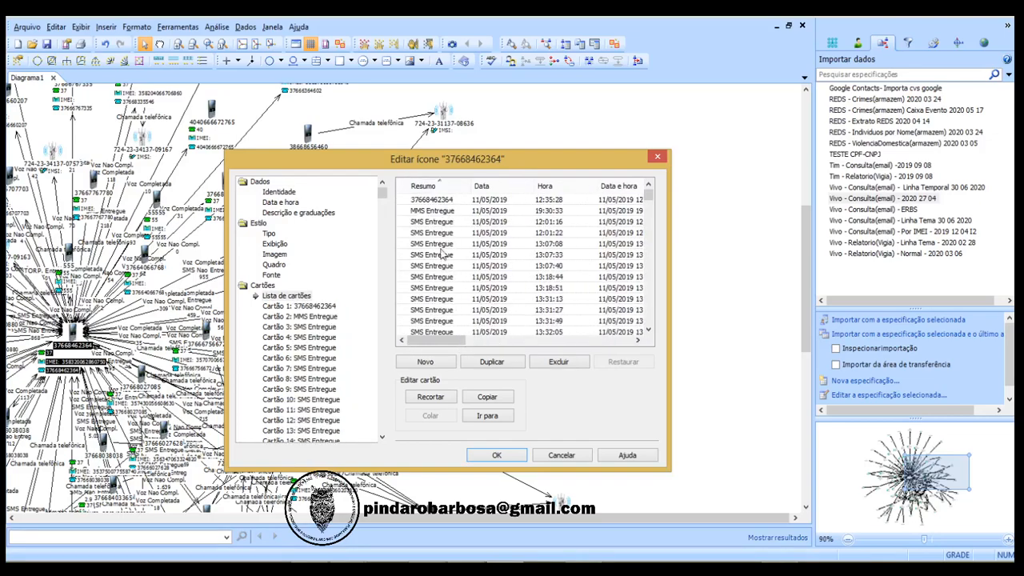
click(436, 331)
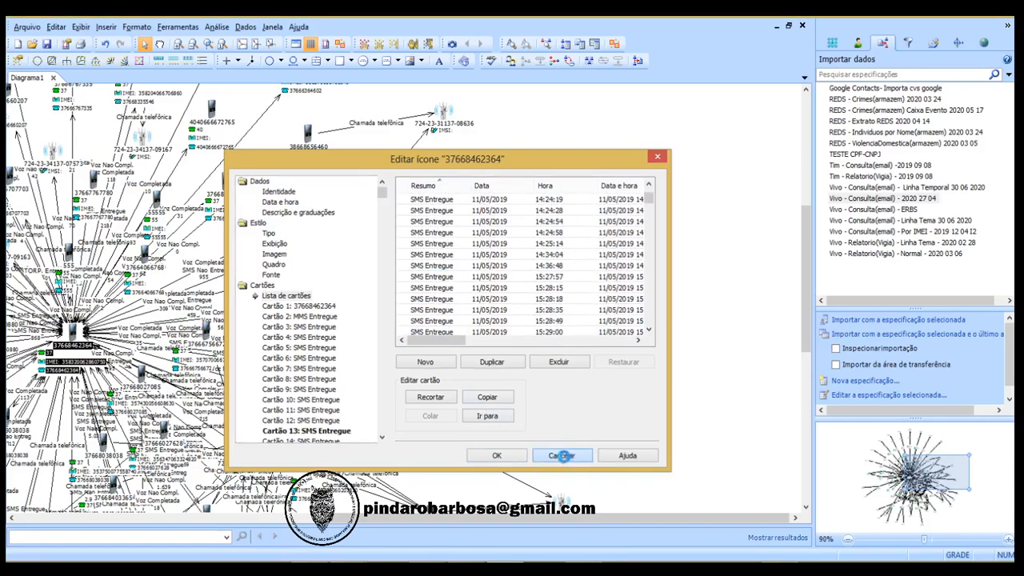
click(560, 454)
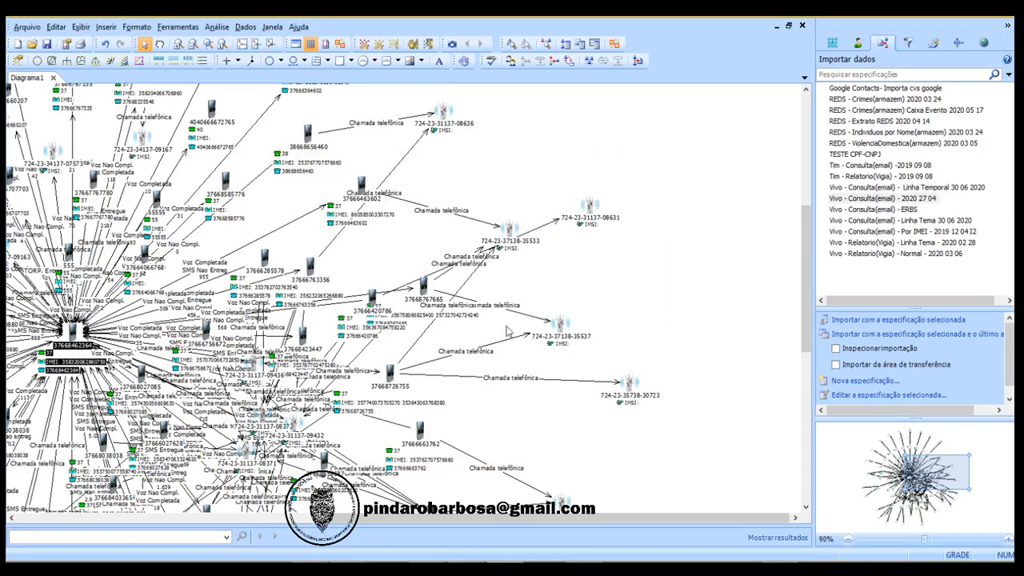
click(563, 329)
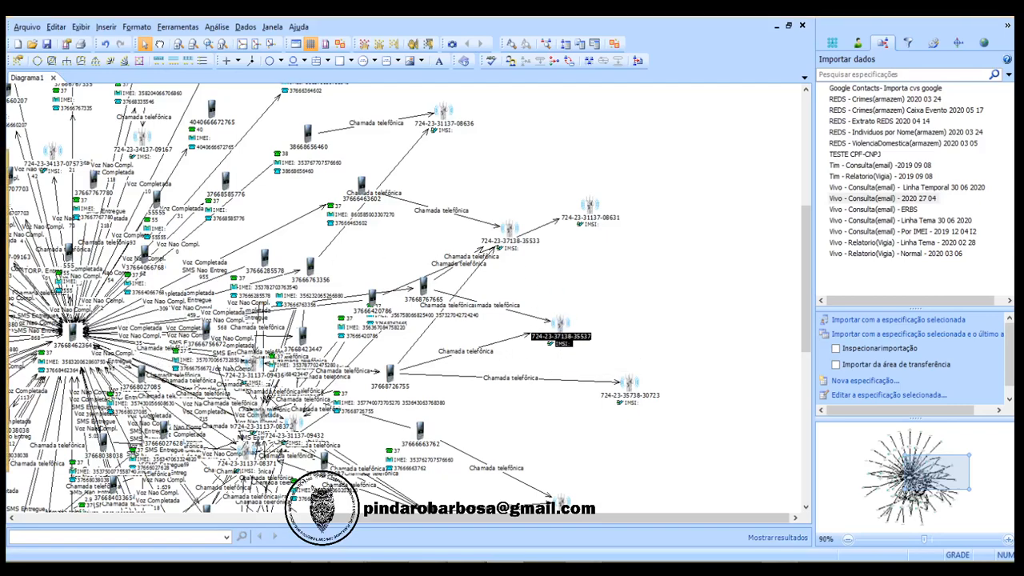
drag(6, 162, 649, 155)
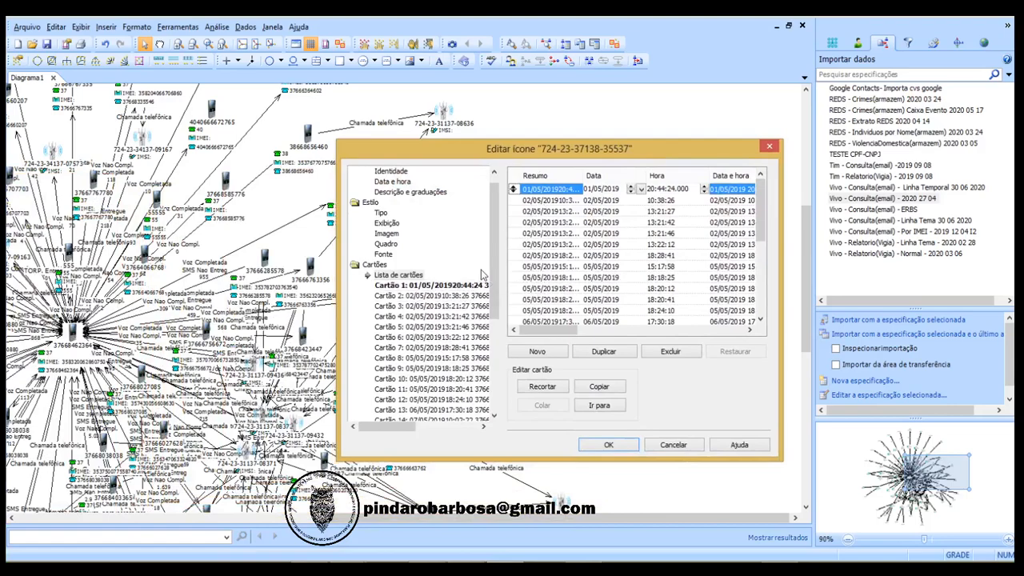
scroll(436, 256, down, 2)
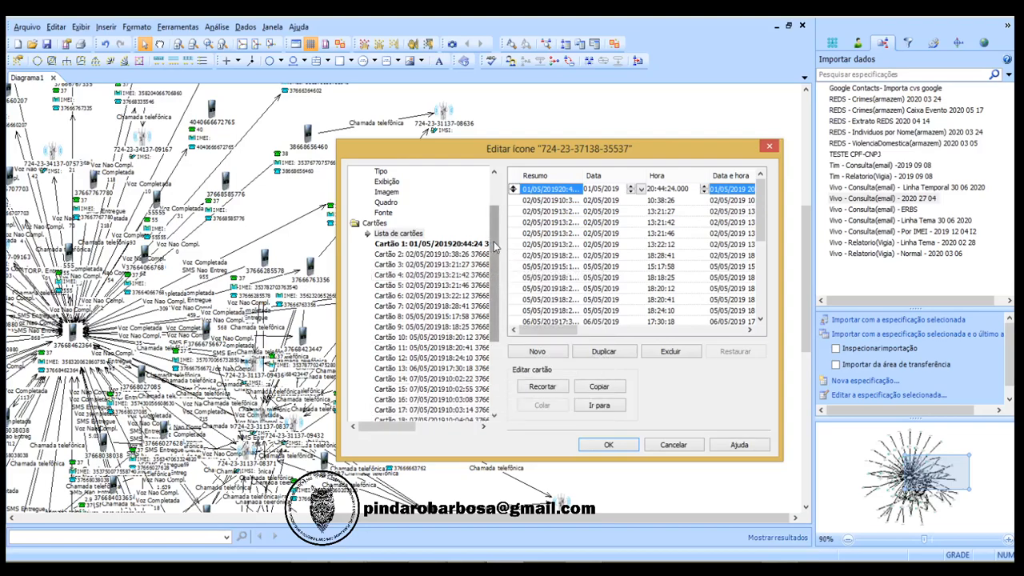
scroll(486, 345, down, 4)
drag(486, 347, 486, 308)
click(468, 263)
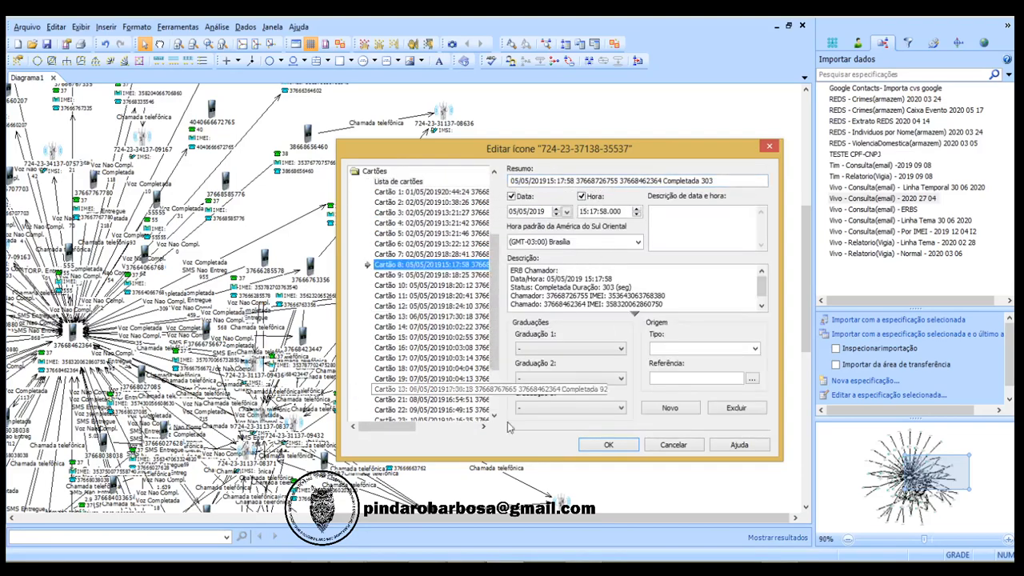
click(676, 446)
Step: Bring up the list of conditional formatting specifications with most of the call diagram in view
scroll(479, 365, down, 5)
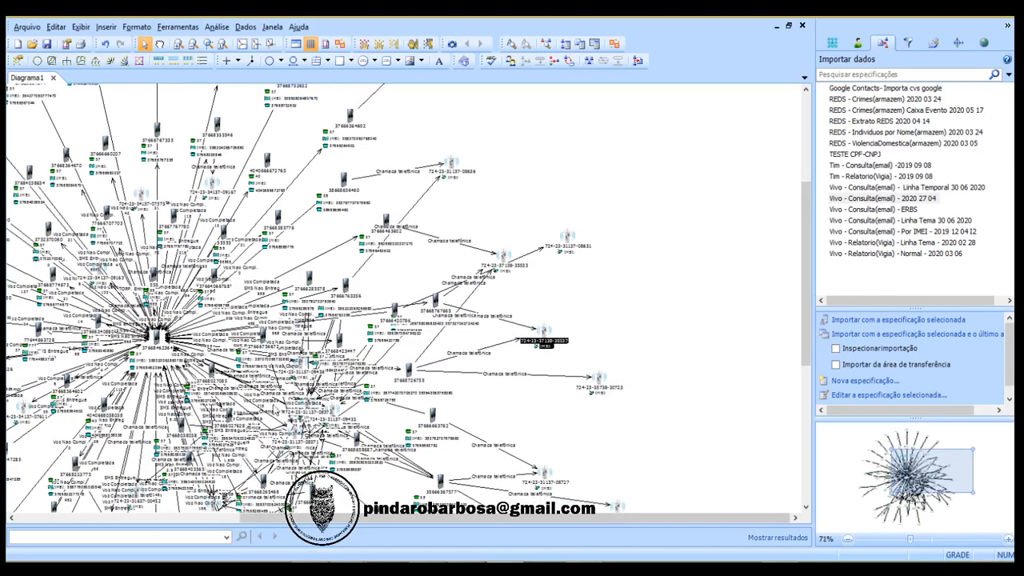
scroll(372, 398, down, 4)
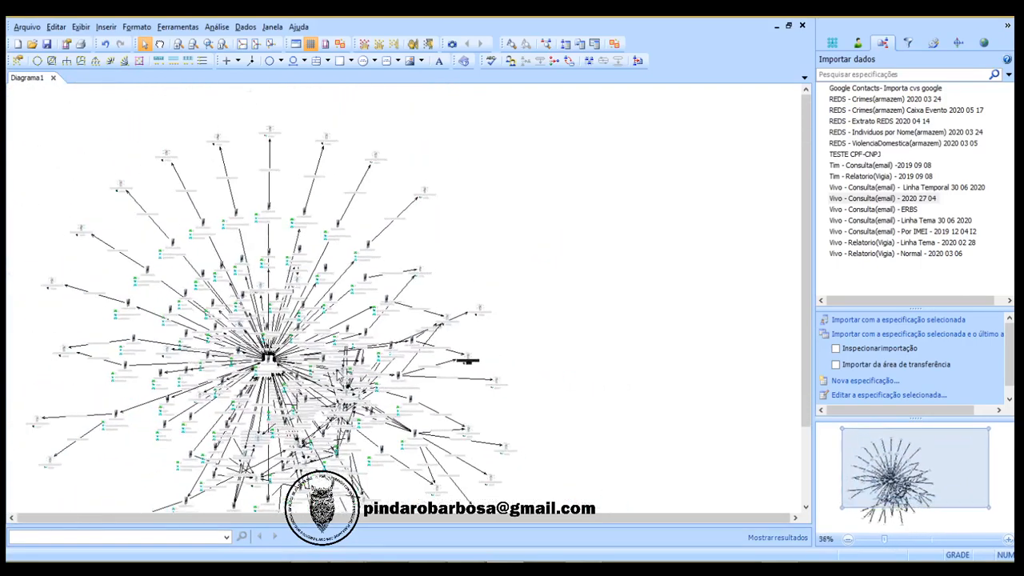
click(933, 43)
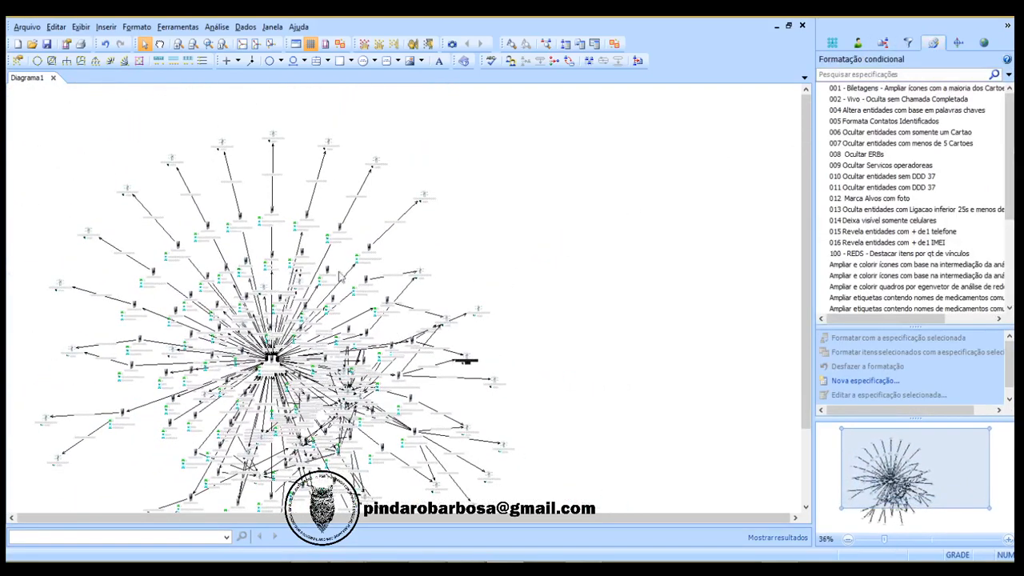
scroll(428, 254, down, 3)
scroll(304, 390, up, 2)
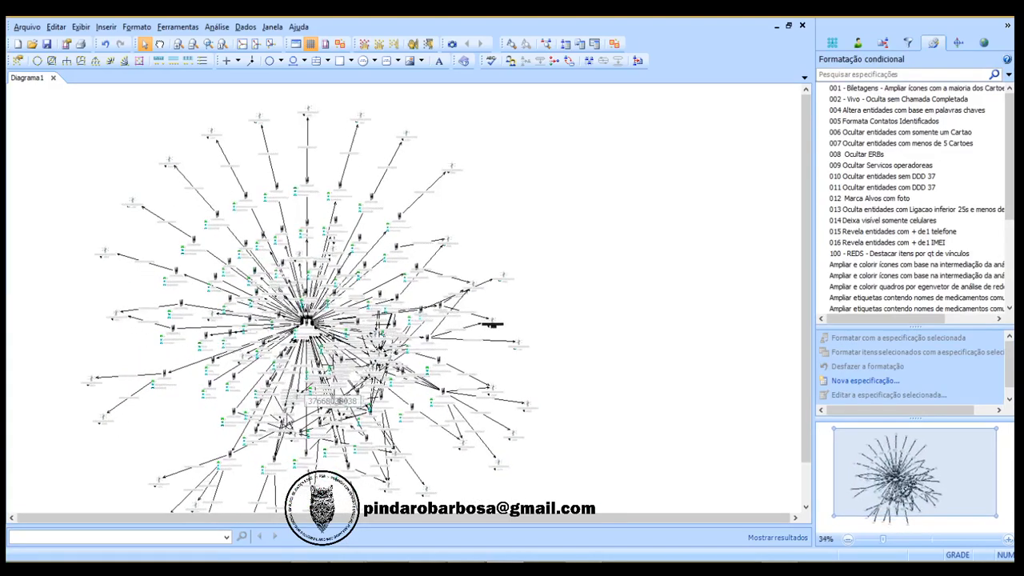
Step: Format the call diagram with the conditional specification 001 - Biletagens, which enlarges icons by card count
scroll(304, 394, up, 2)
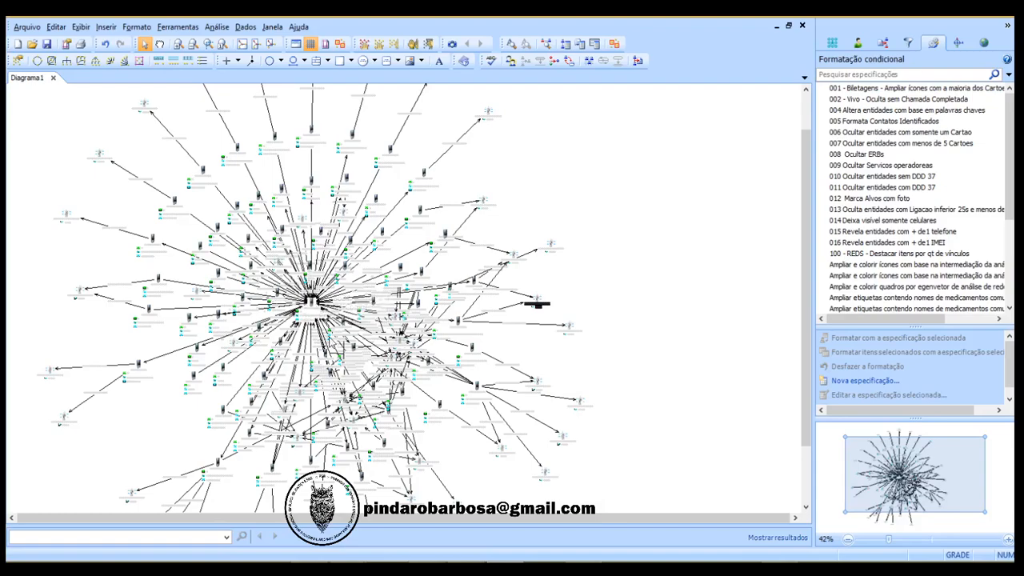
scroll(310, 302, up, 2)
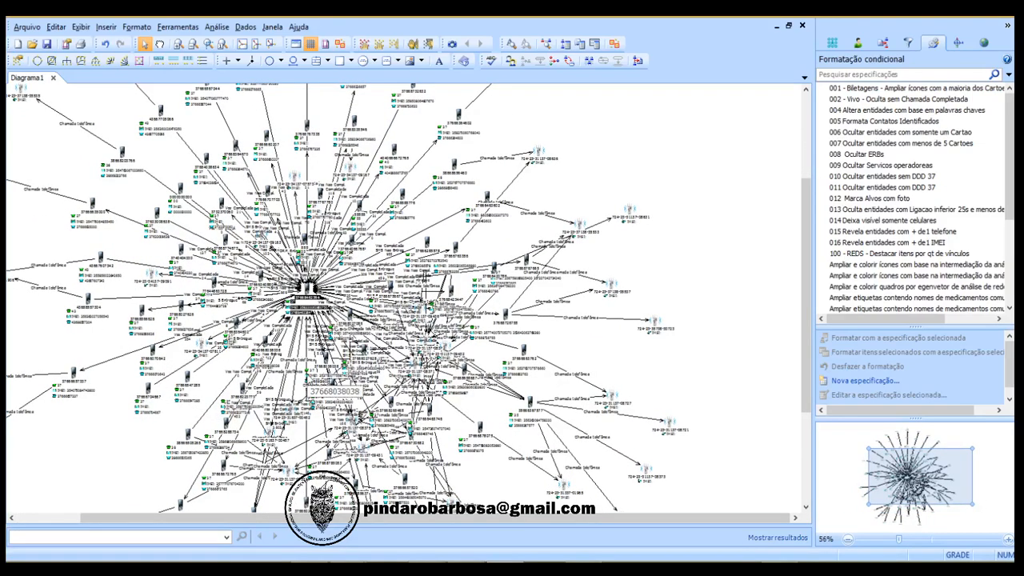
scroll(310, 304, up, 2)
scroll(310, 304, up, 2)
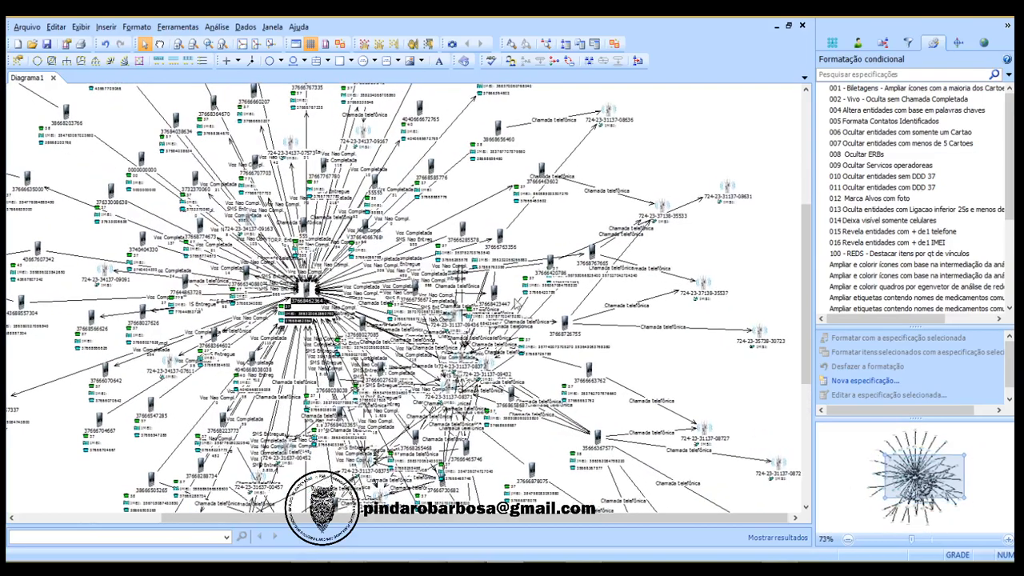
scroll(312, 304, down, 2)
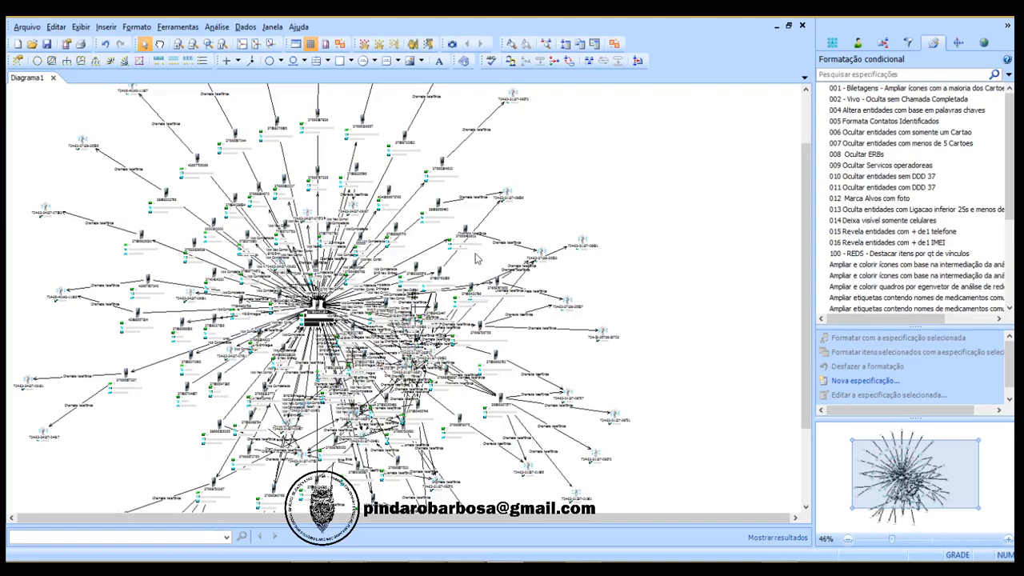
double_click(878, 89)
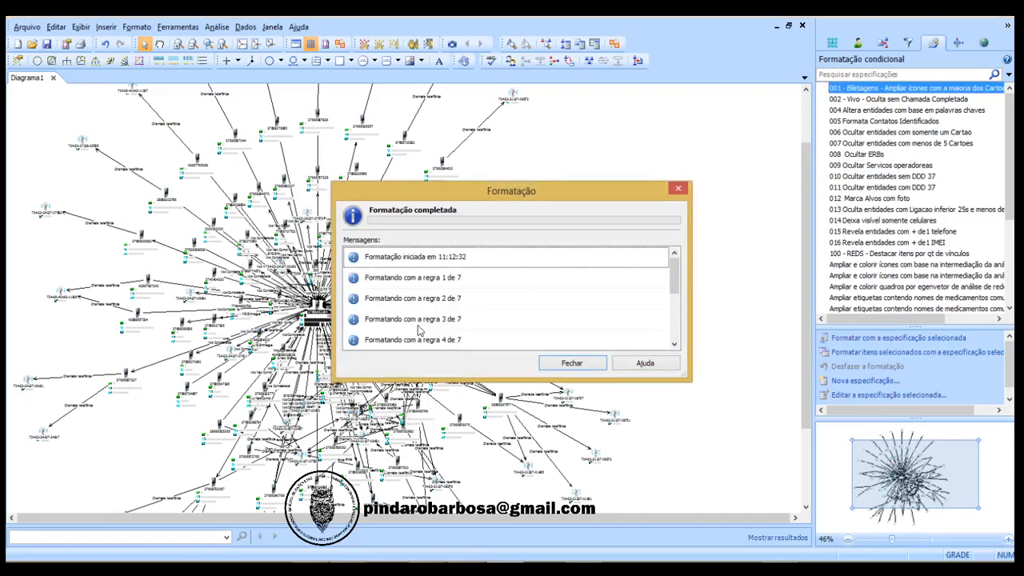
click(570, 362)
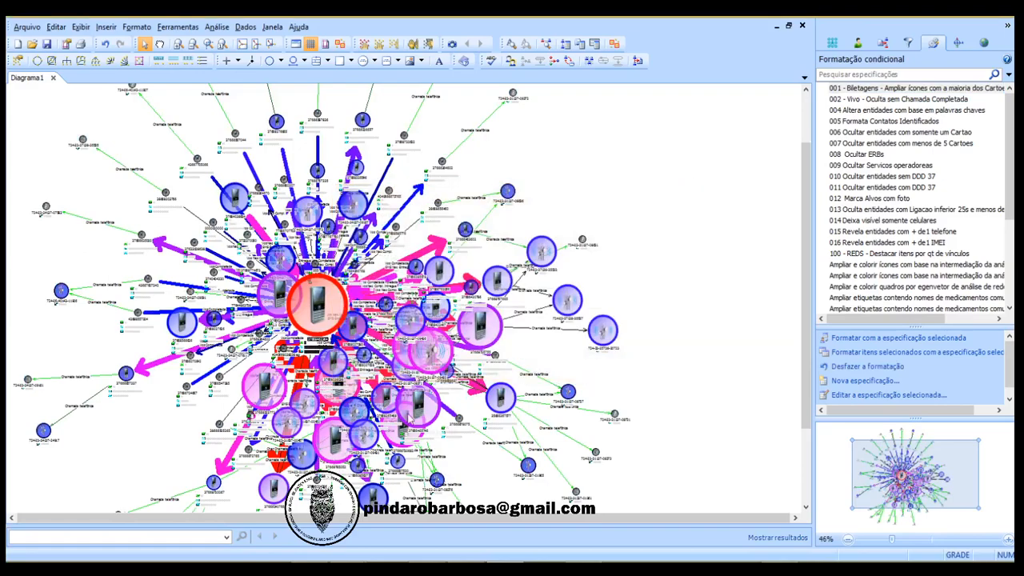
Step: Pull two highlighted phones with thick call links out of the cluster onto the empty area to its right
drag(499, 361, 622, 208)
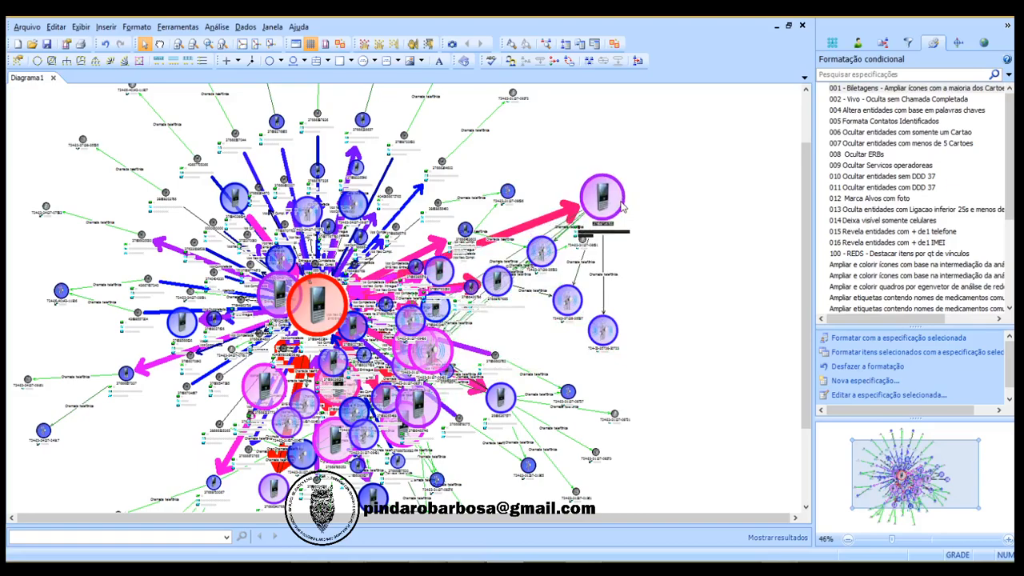
scroll(622, 215, up, 2)
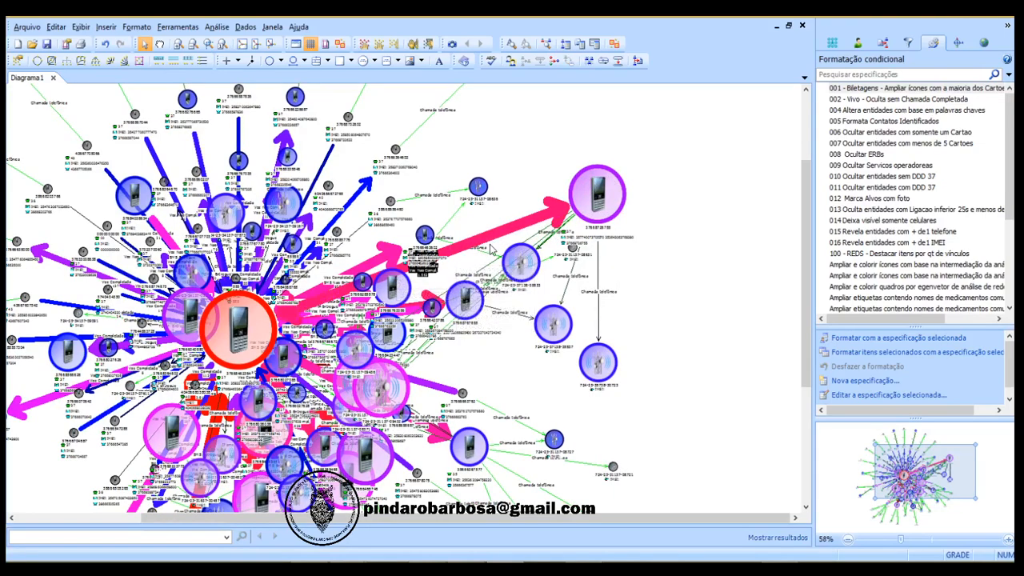
scroll(491, 250, down, 3)
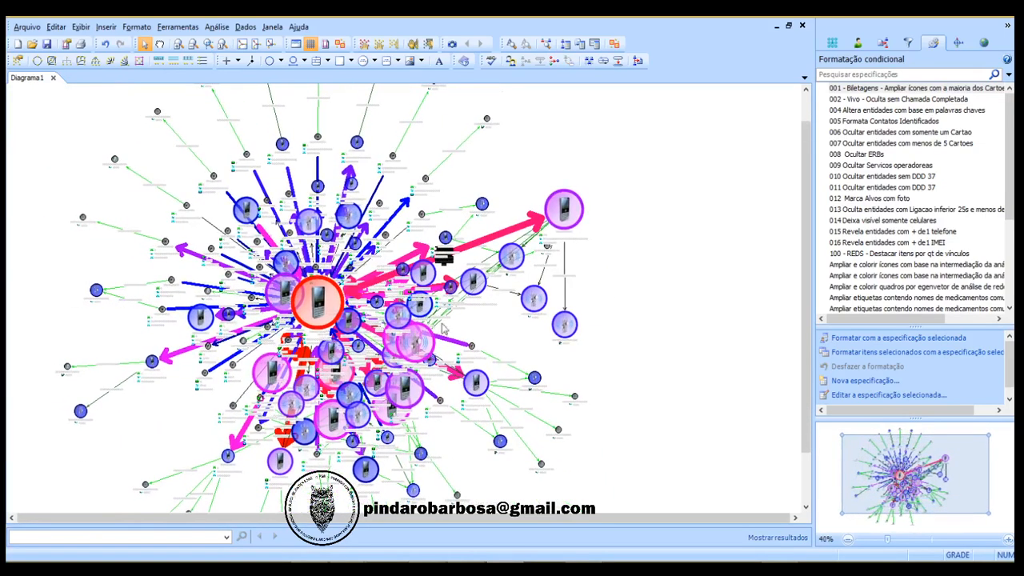
drag(288, 470, 643, 268)
scroll(643, 268, up, 3)
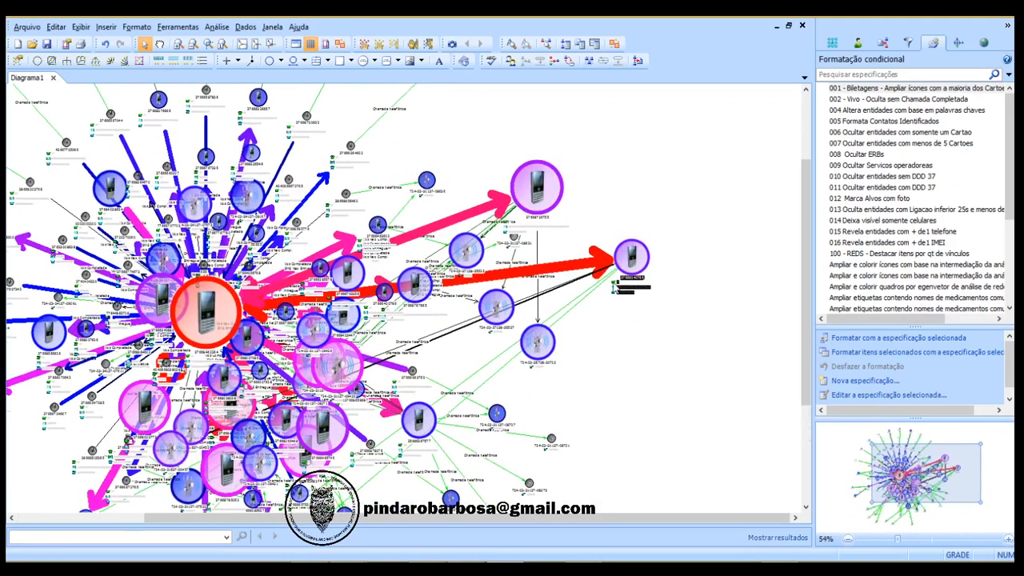
Step: Separate the two largest cell towers from the cluster, placing them below the phones already set apart
drag(340, 377, 655, 375)
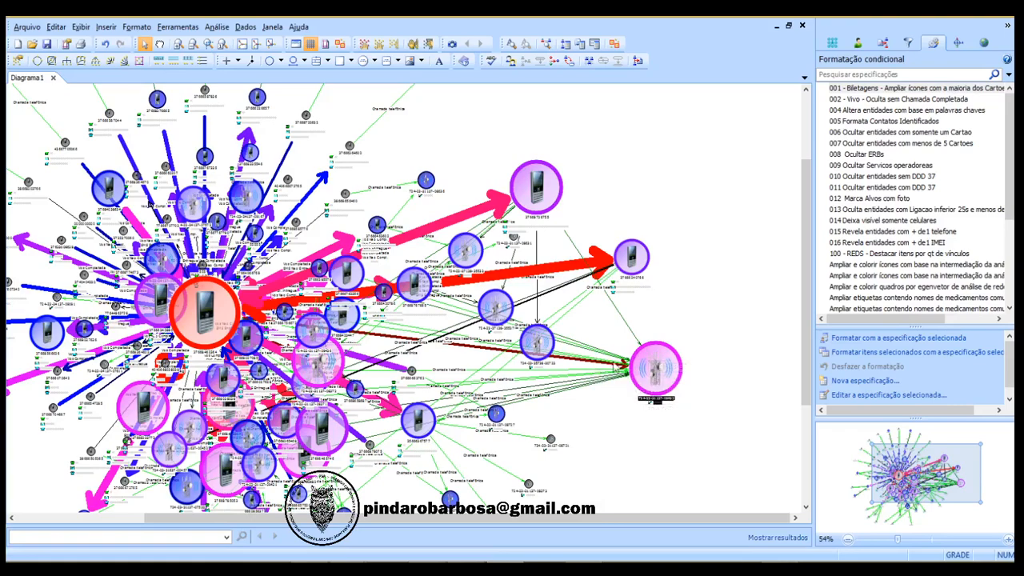
drag(332, 358, 624, 448)
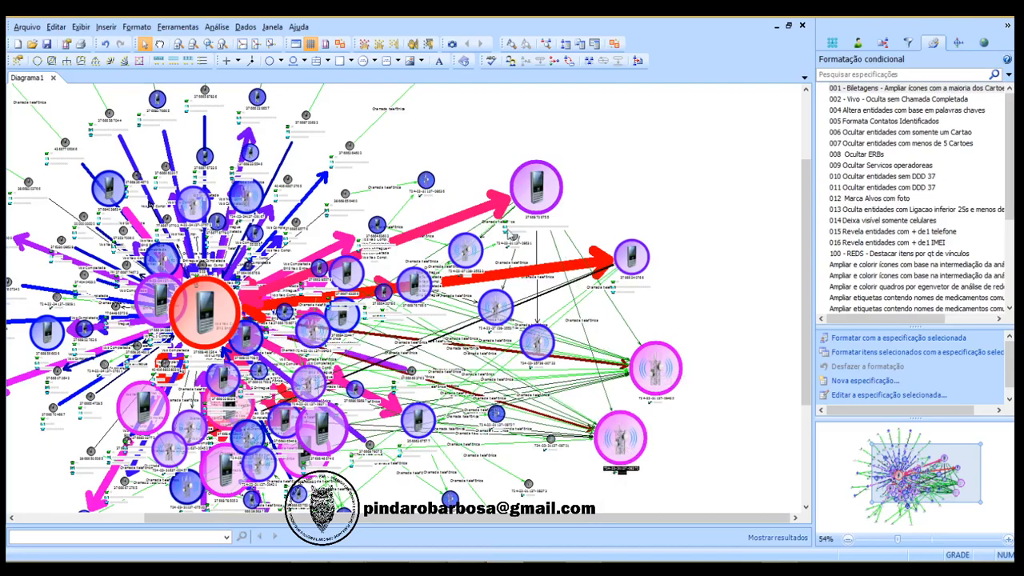
scroll(378, 315, down, 2)
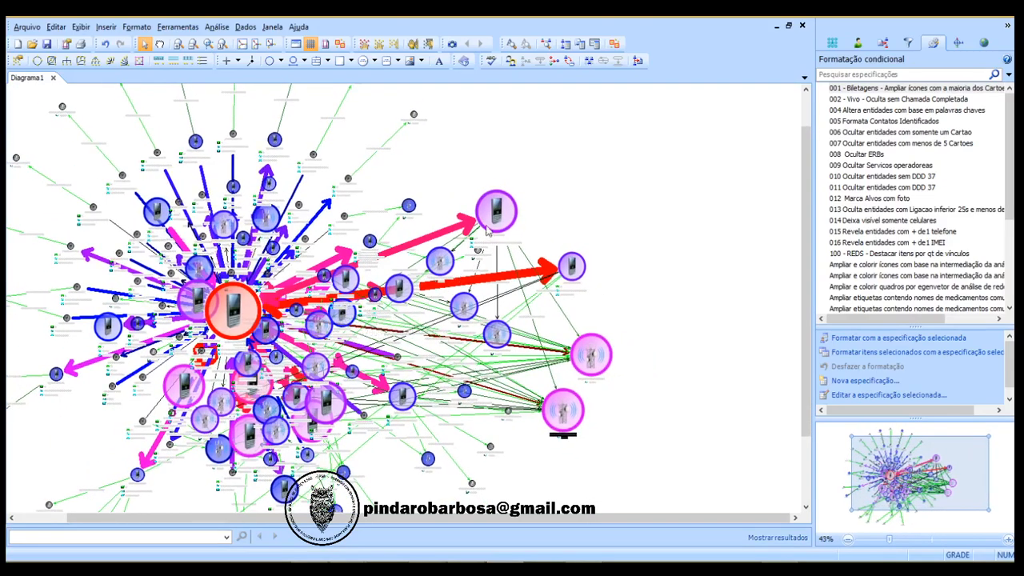
Step: Place three more enlarged phones from the lower part of the cluster around the two separated towers
drag(327, 407, 560, 472)
drag(313, 426, 631, 196)
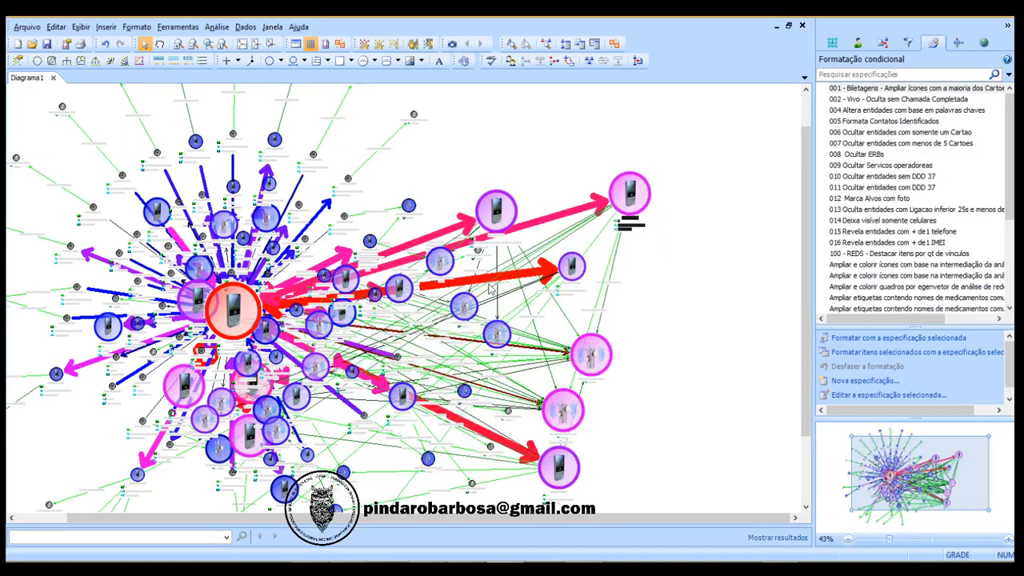
drag(254, 437, 663, 320)
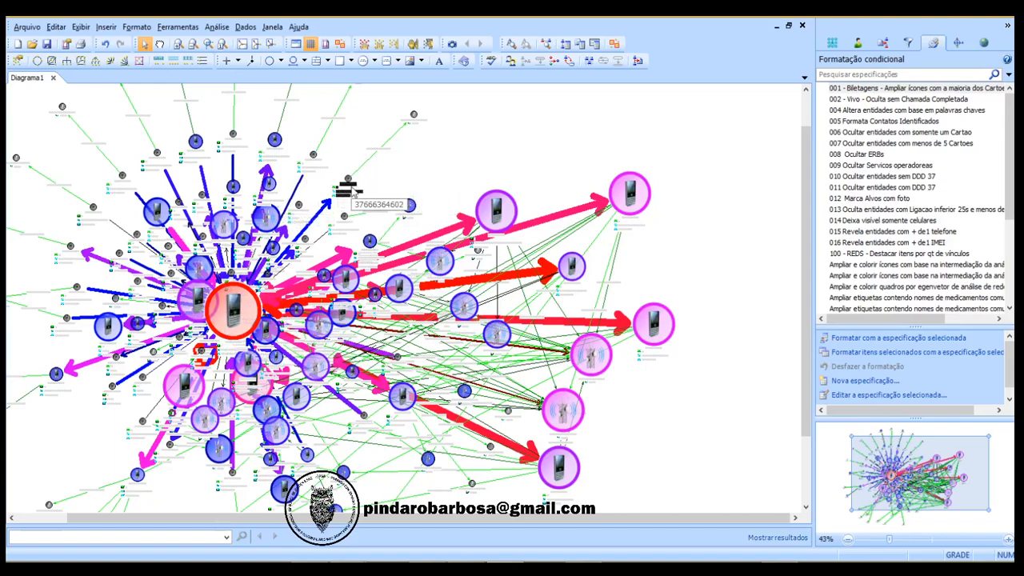
Step: Hide the selected small grey phone up and to the right of the central phone, and reveal all hidden items again
click(364, 44)
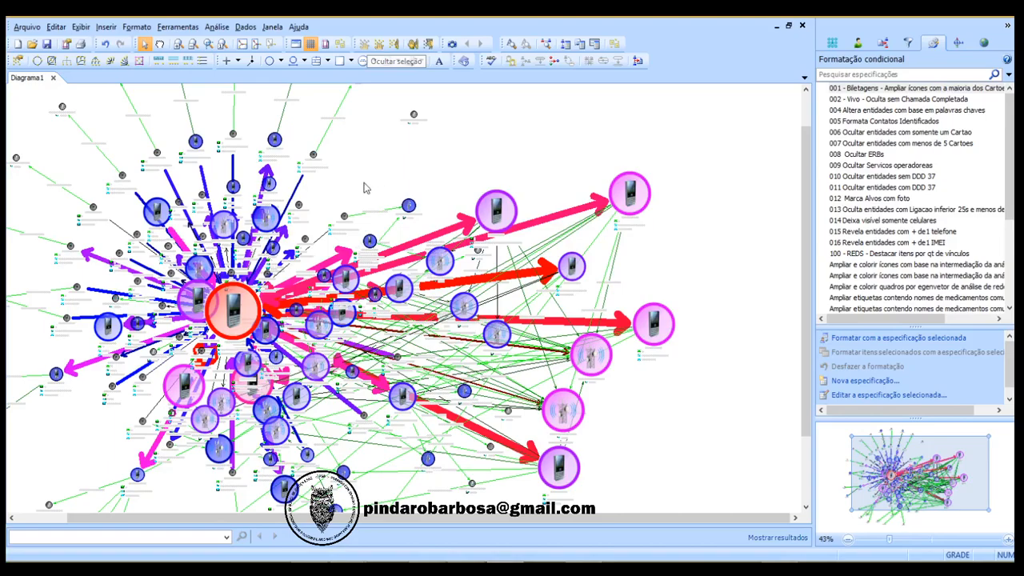
click(393, 46)
scroll(350, 182, up, 5)
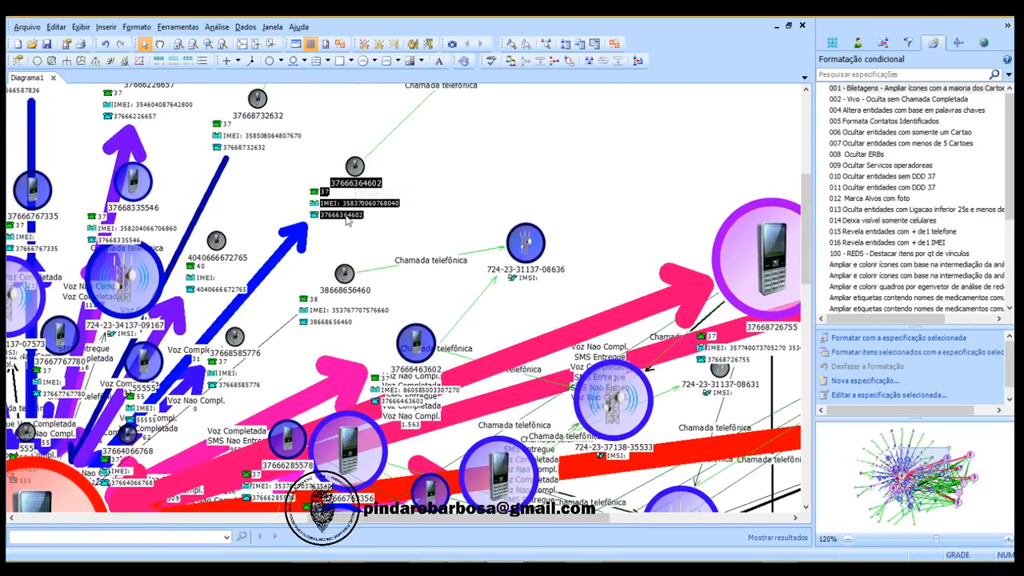
scroll(353, 204, down, 2)
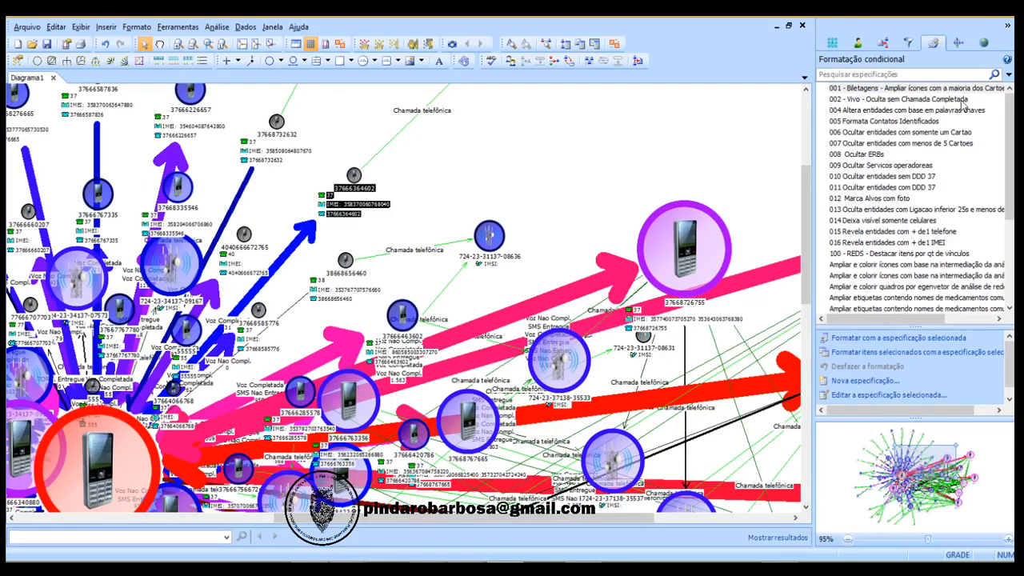
Step: Apply specification 002 - Vivo - Oculta sem Chamada Completada and rearrange the remaining entities with the compact fan layout
double_click(920, 100)
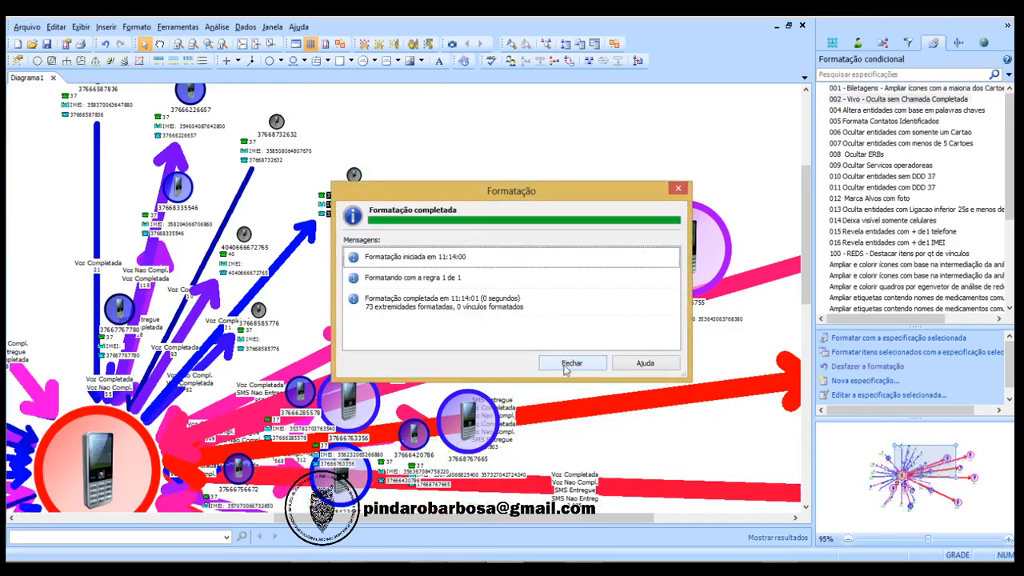
click(572, 364)
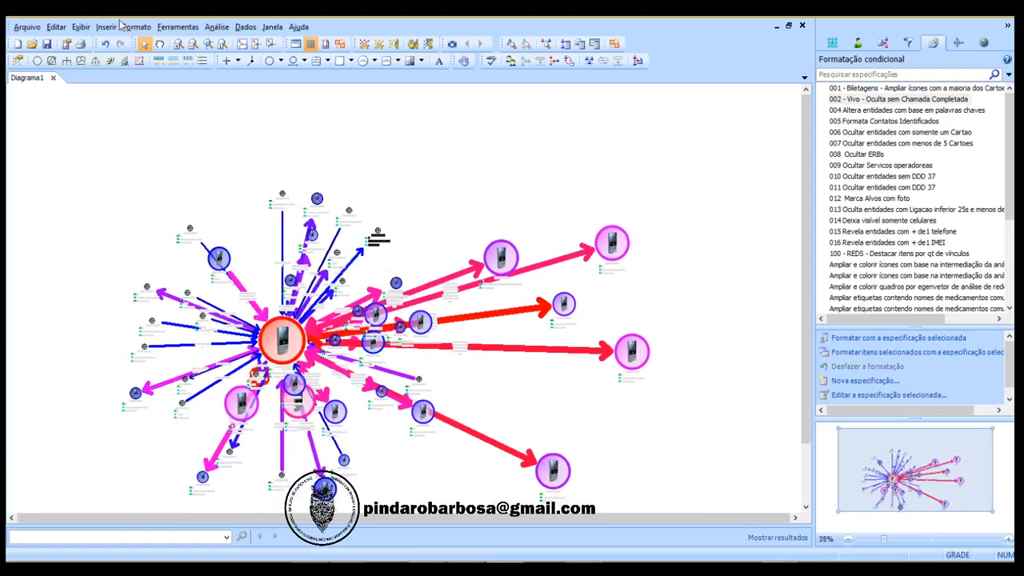
click(109, 62)
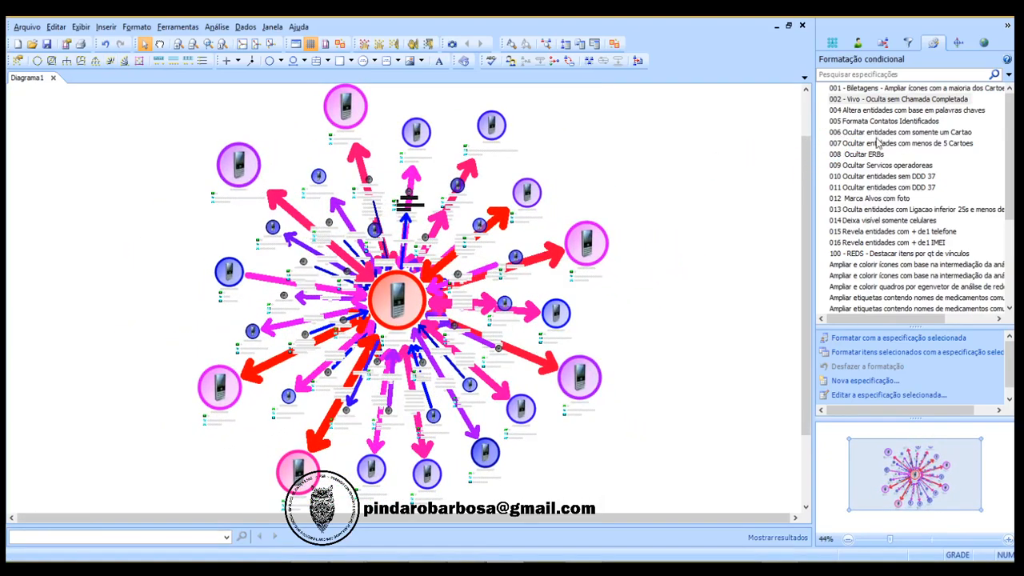
Step: Hide entities with only one card and with fewer than 5 cards using specifications 006 and 007, and rerun the compact fan layout
double_click(934, 135)
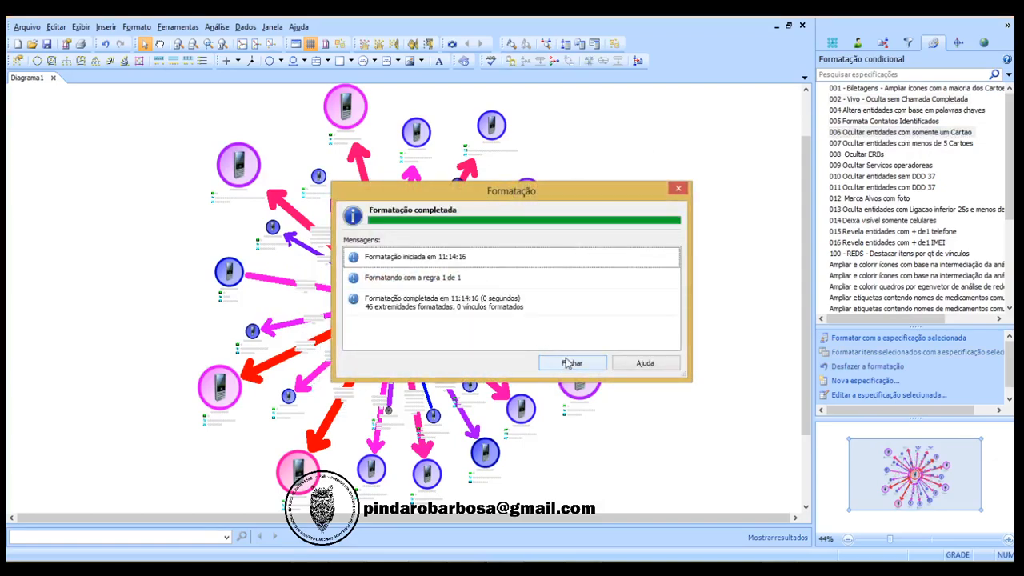
click(570, 364)
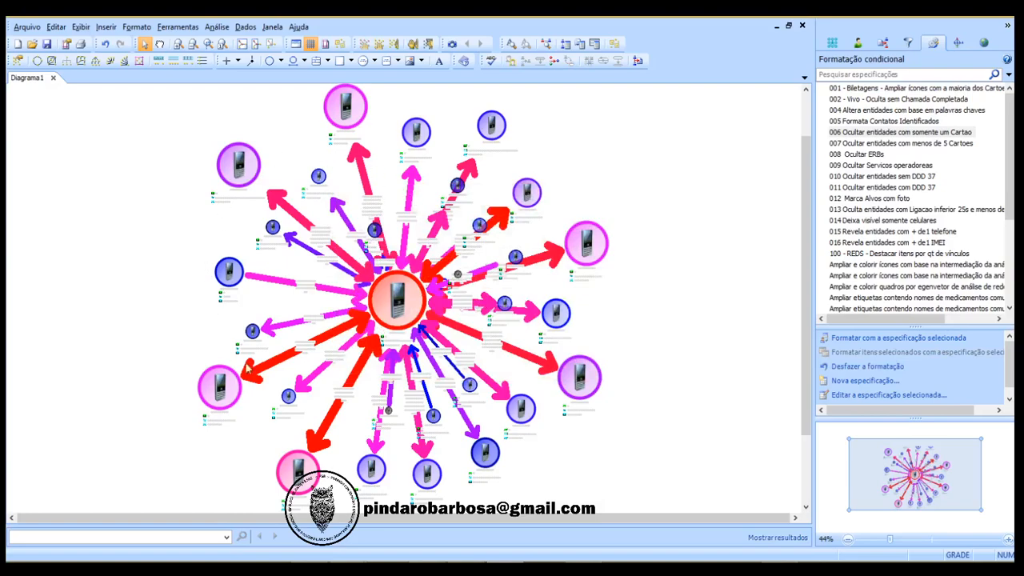
double_click(932, 144)
click(570, 363)
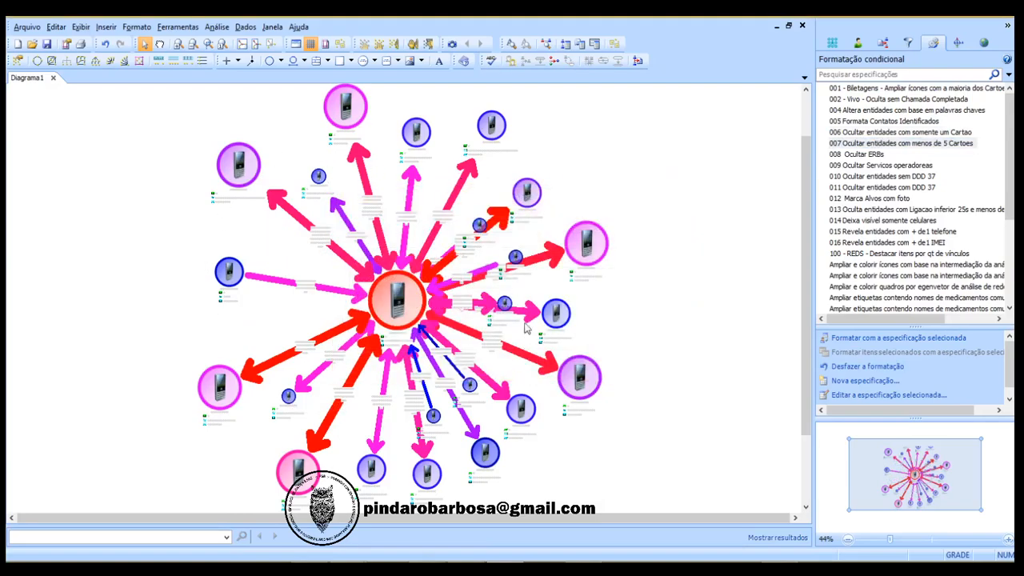
click(112, 63)
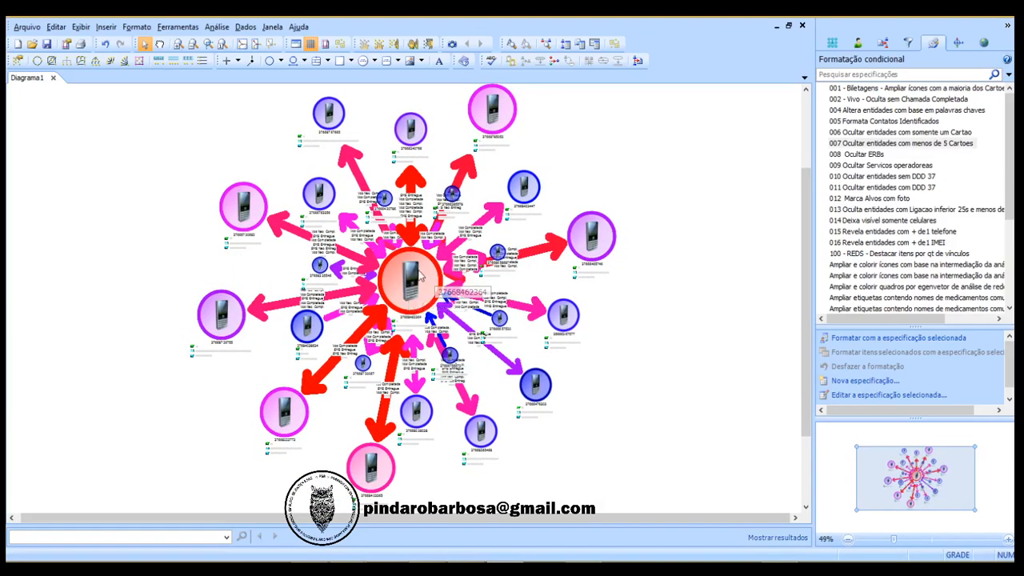
scroll(533, 292, up, 2)
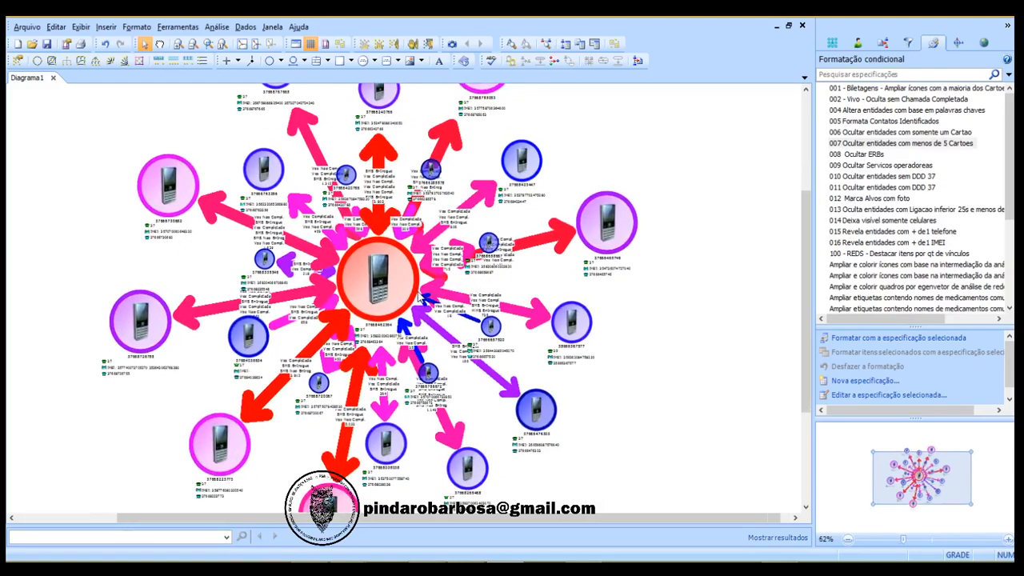
scroll(409, 268, down, 2)
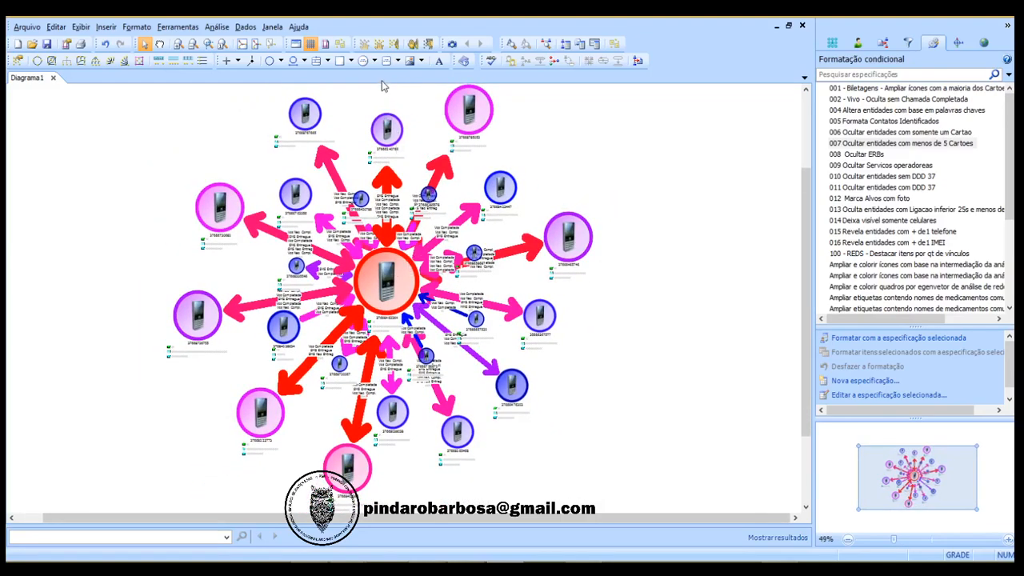
Step: Reveal all hidden entities and rearrange the full call diagram with the compact fan layout
click(394, 44)
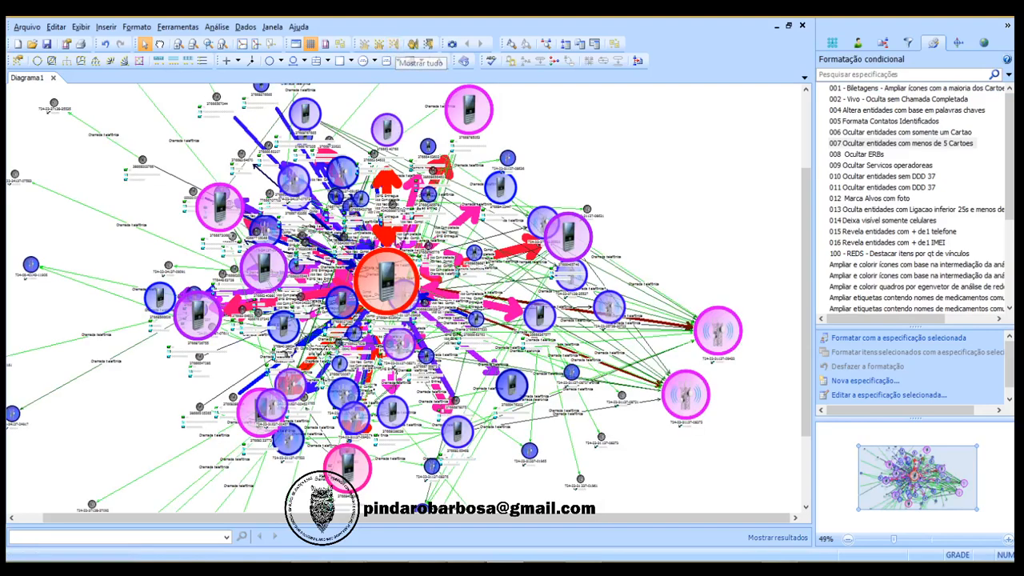
scroll(404, 329, down, 4)
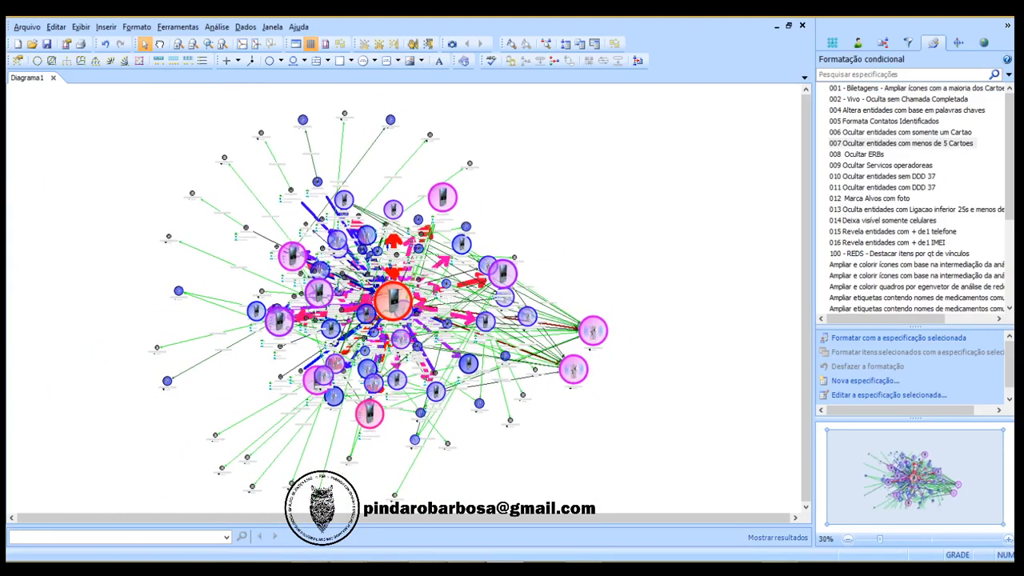
click(112, 62)
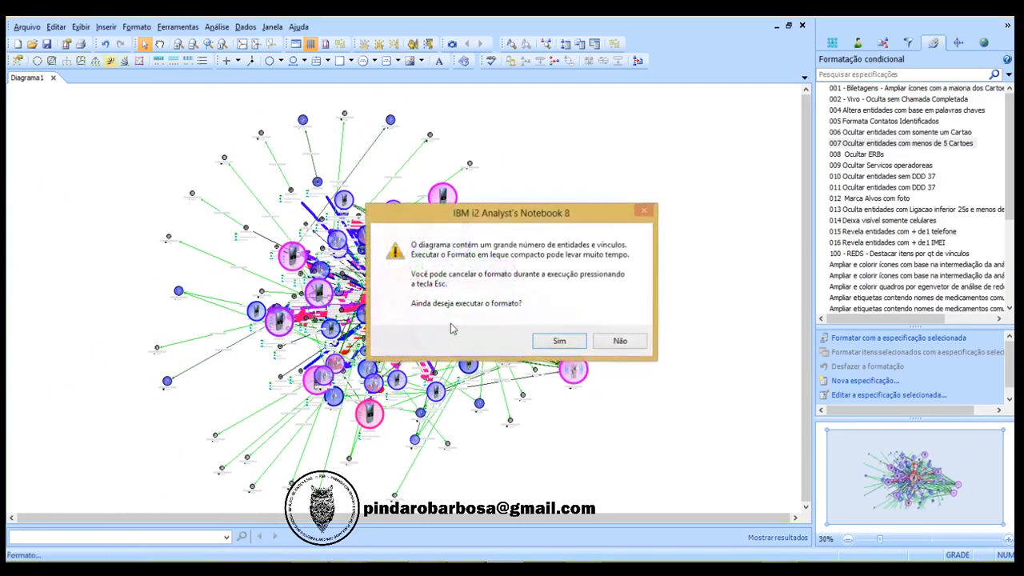
click(551, 340)
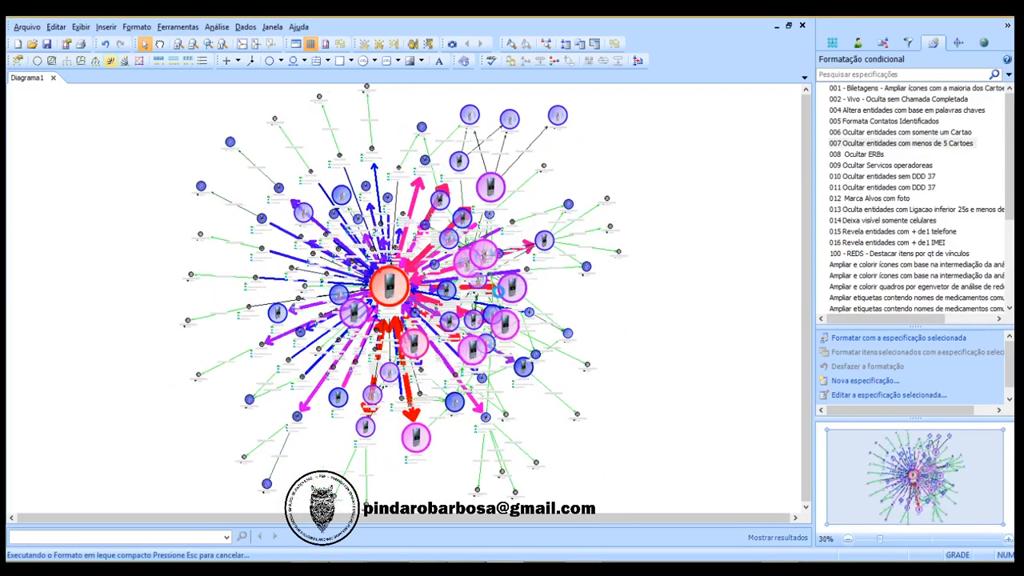
Step: Apply specification 007 Ocultar entidades com menos de 5 Cartoes to the full diagram and arrange the remaining entities in a compact fan
double_click(898, 144)
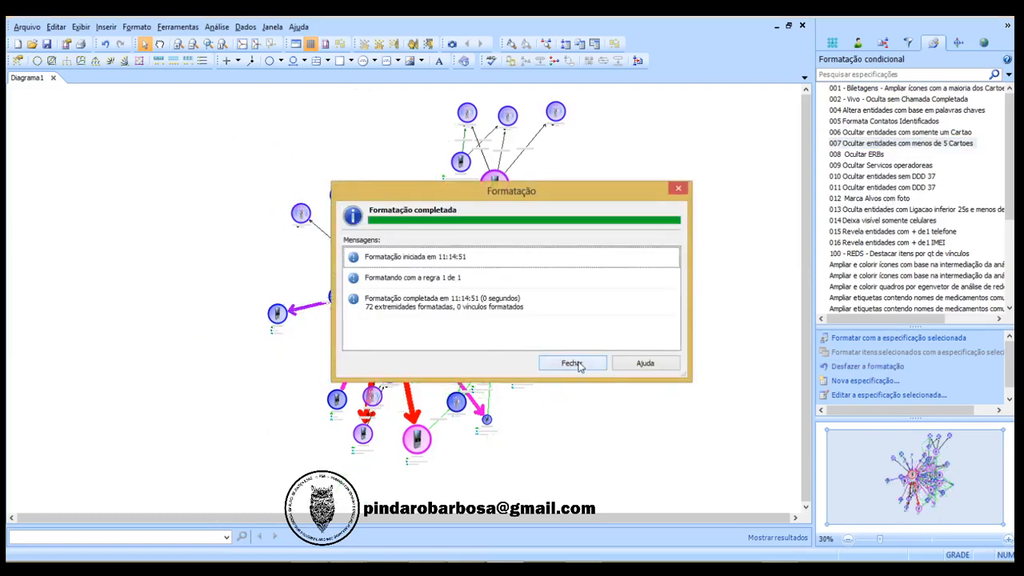
click(587, 367)
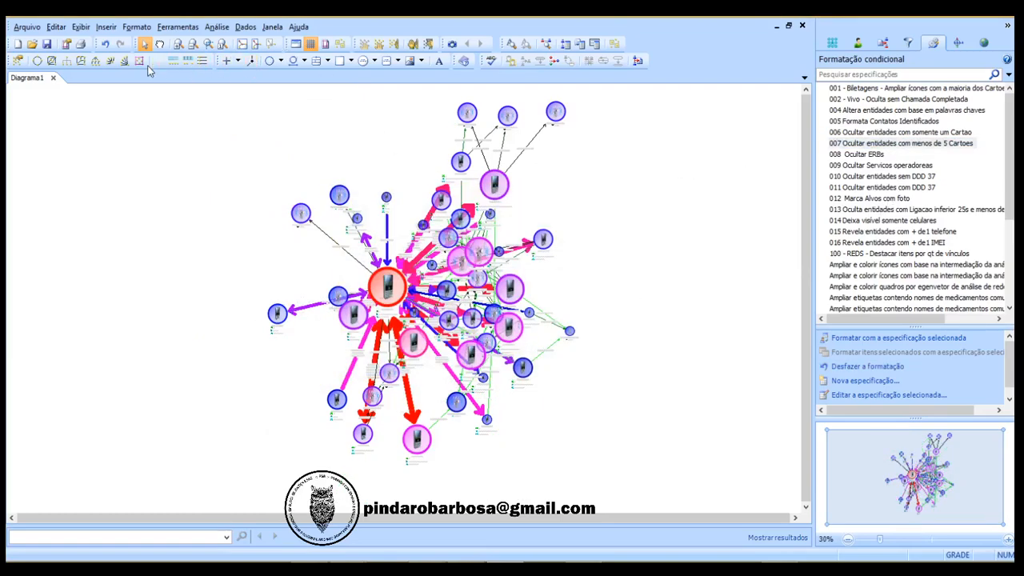
click(114, 63)
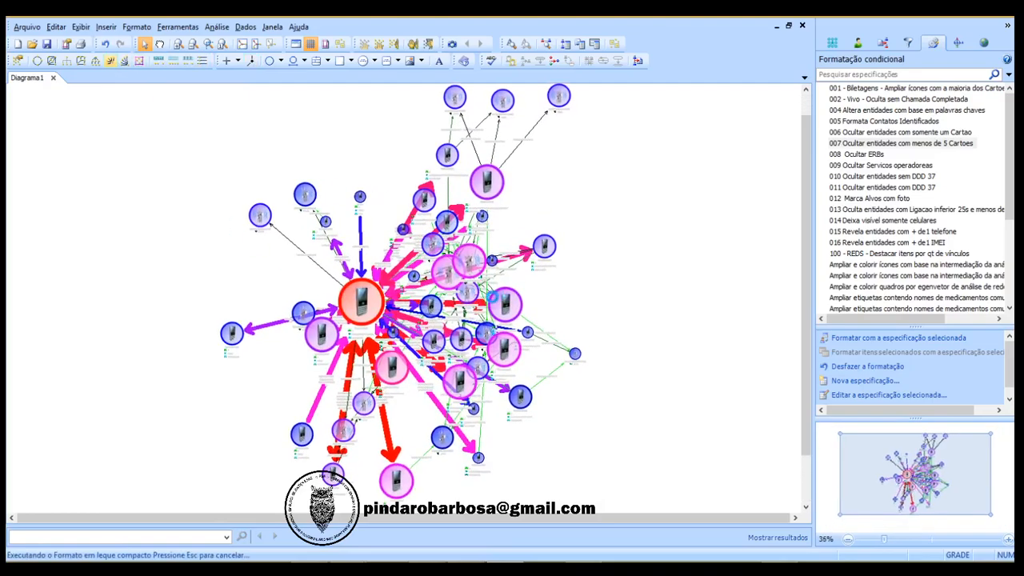